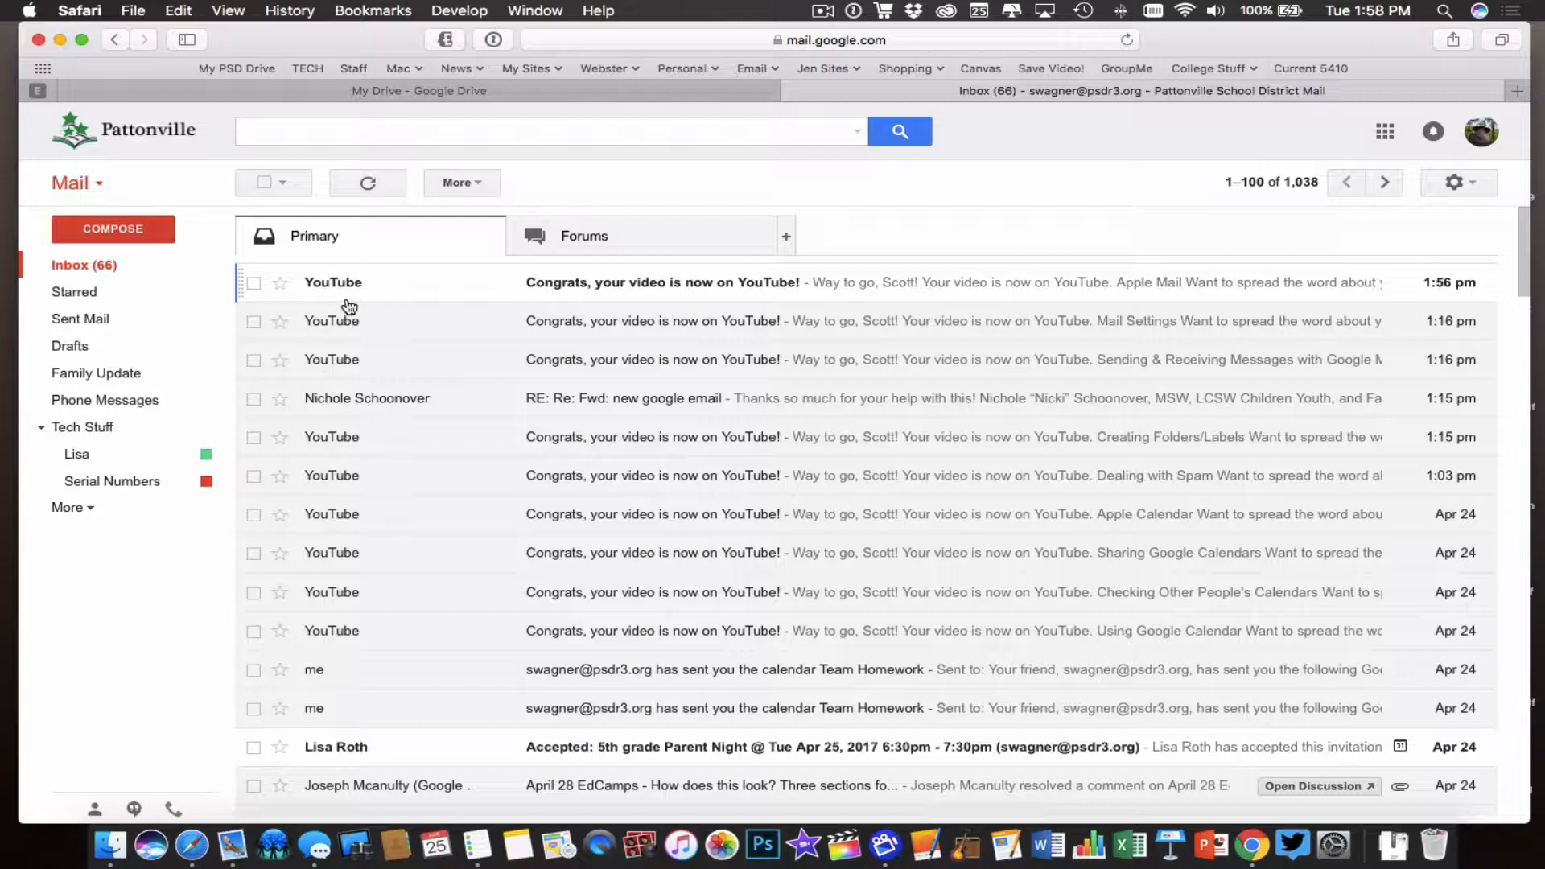
# Open the newest YouTube notification in the inbox and copy its sender's email address.
pyautogui.click(609, 279)
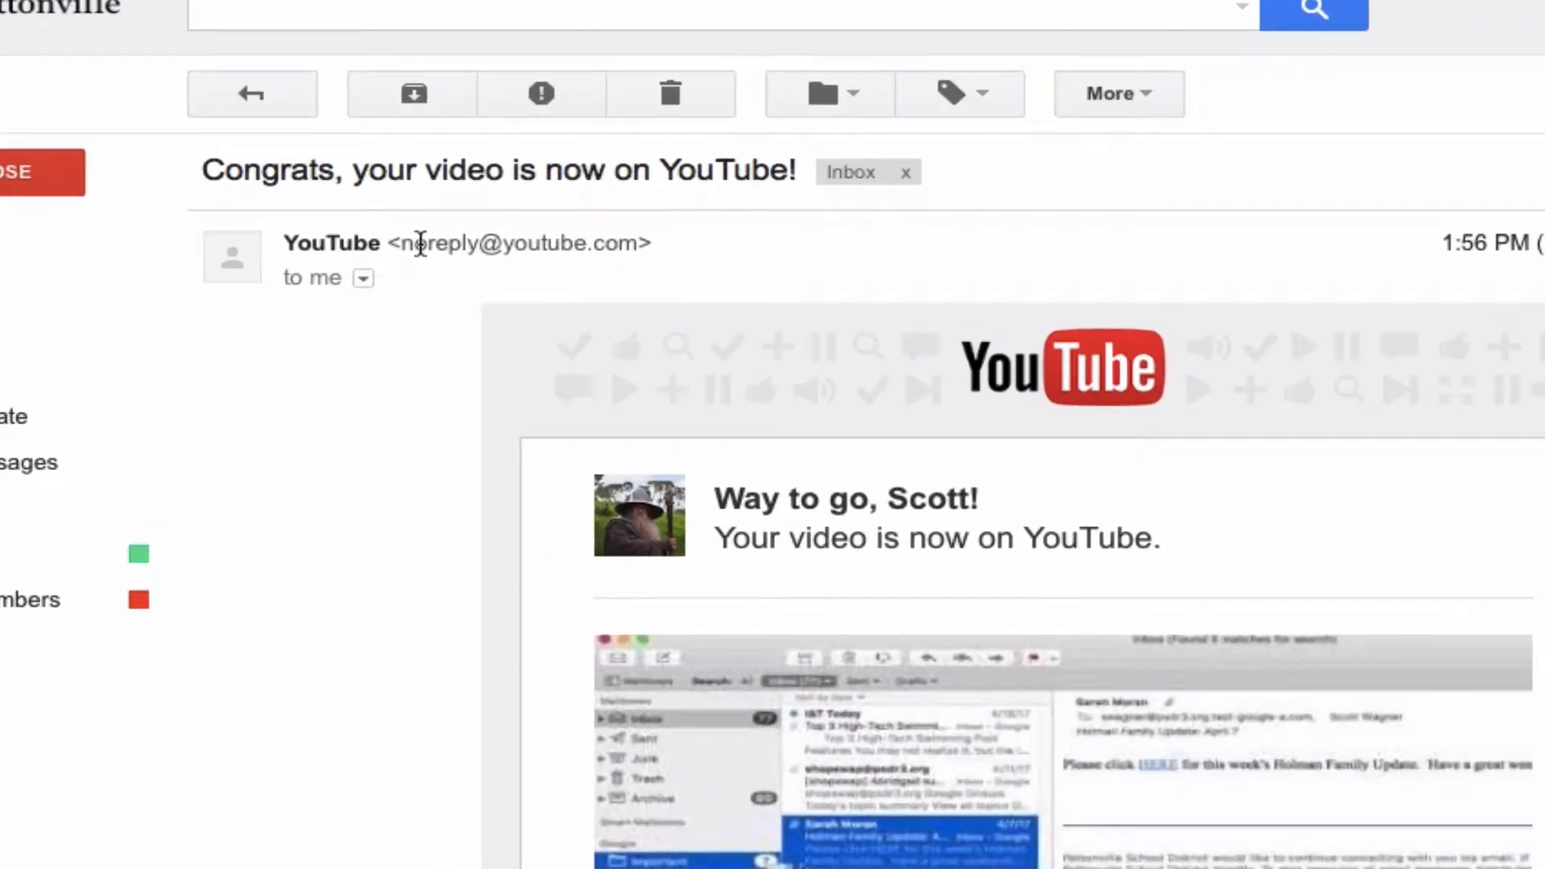
pyautogui.moveTo(400, 243); pyautogui.dragTo(642, 243)
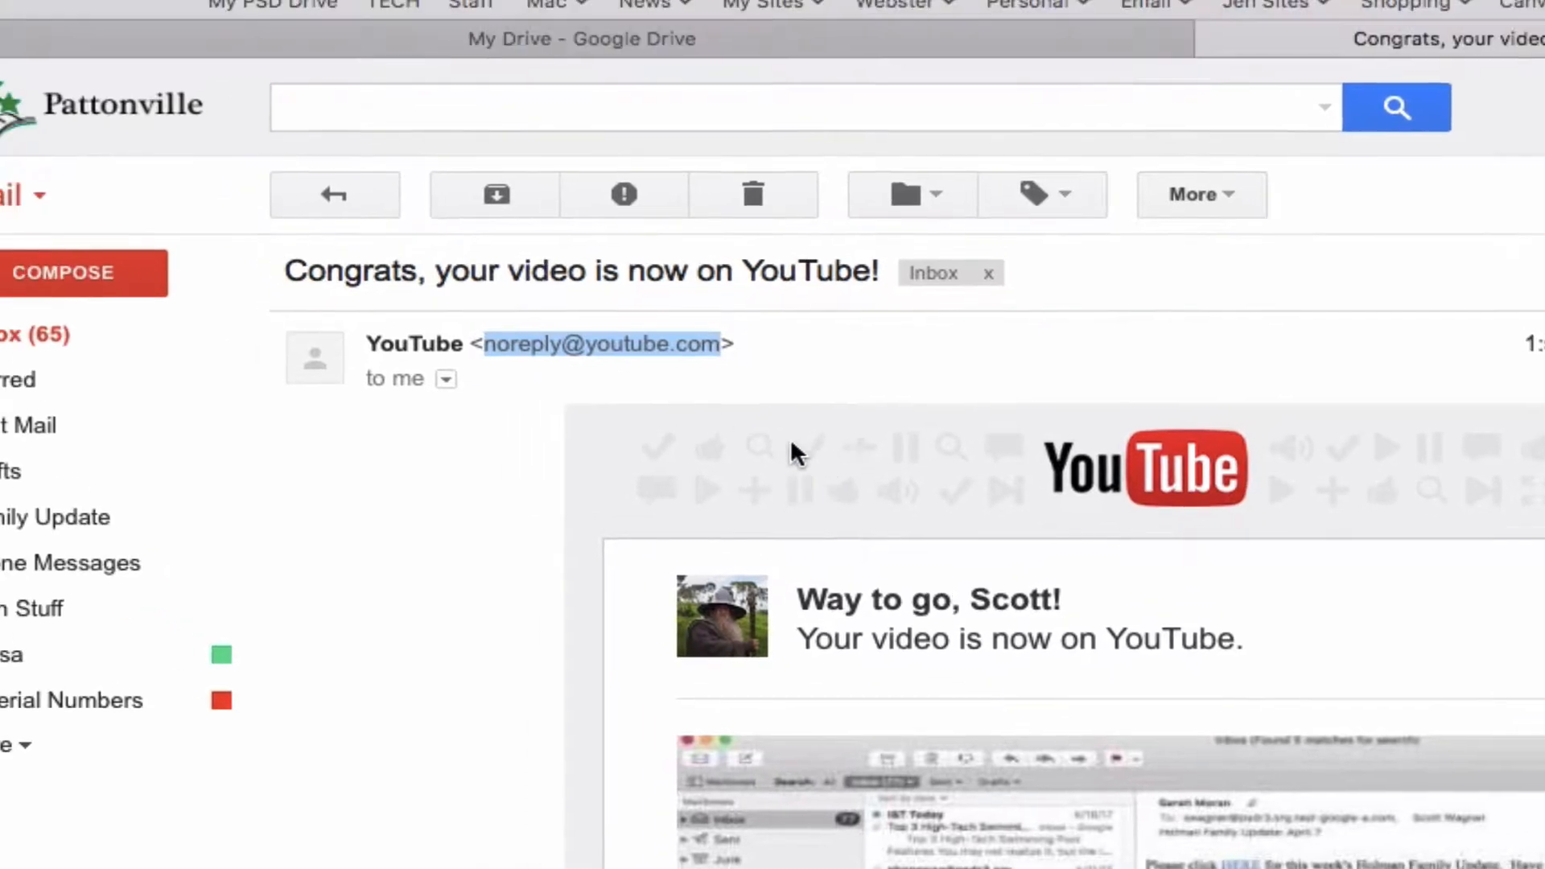
pyautogui.click(268, 18)
pyautogui.click(335, 166)
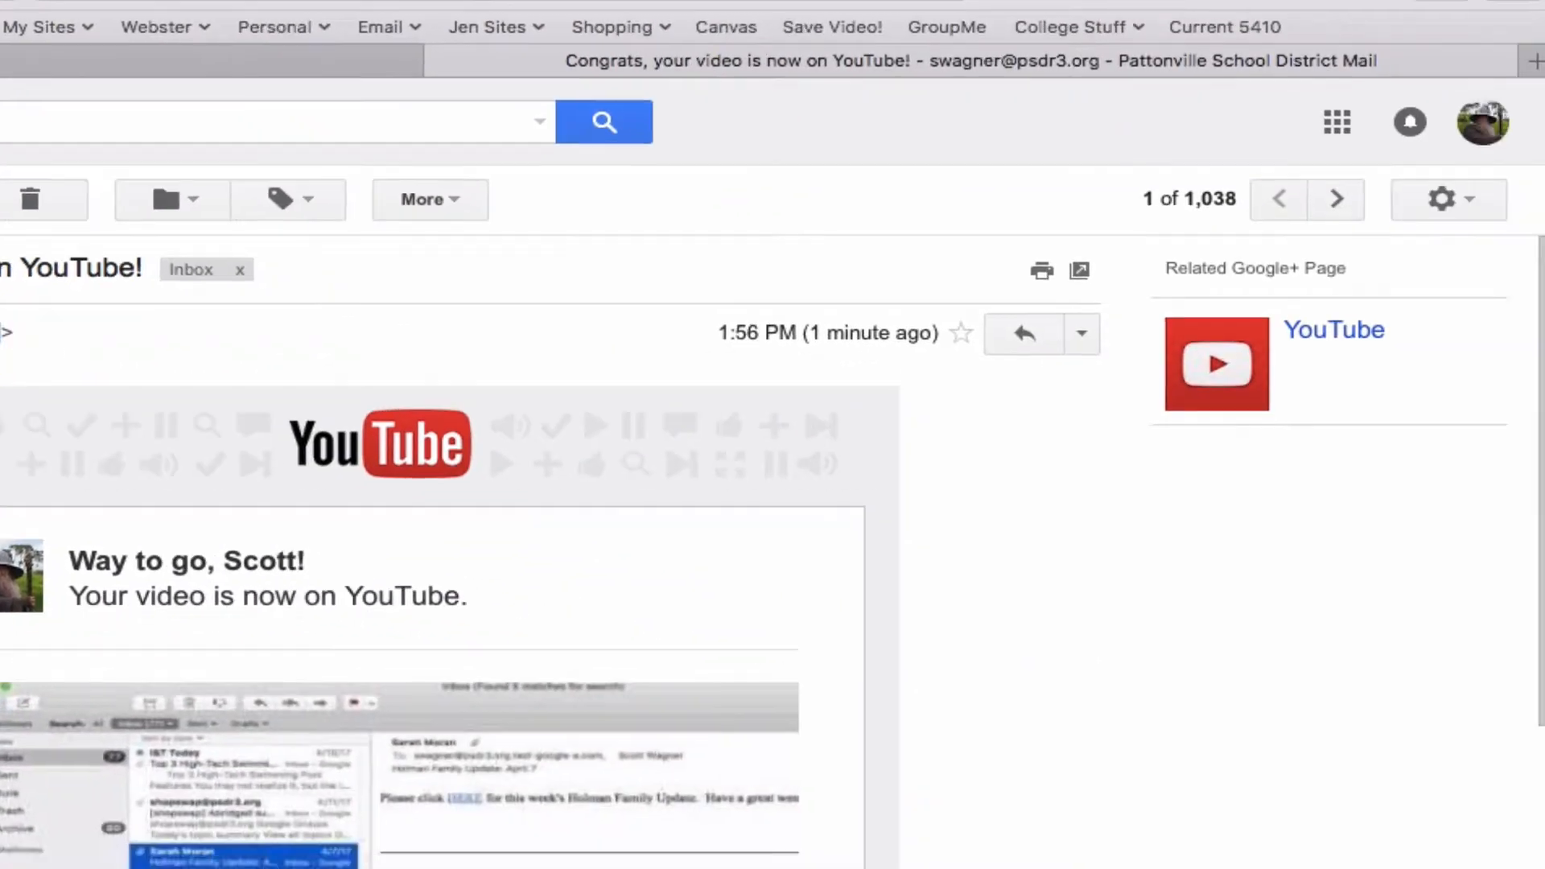
# Open the mail settings for filters and blocked addresses.
pyautogui.click(1440, 201)
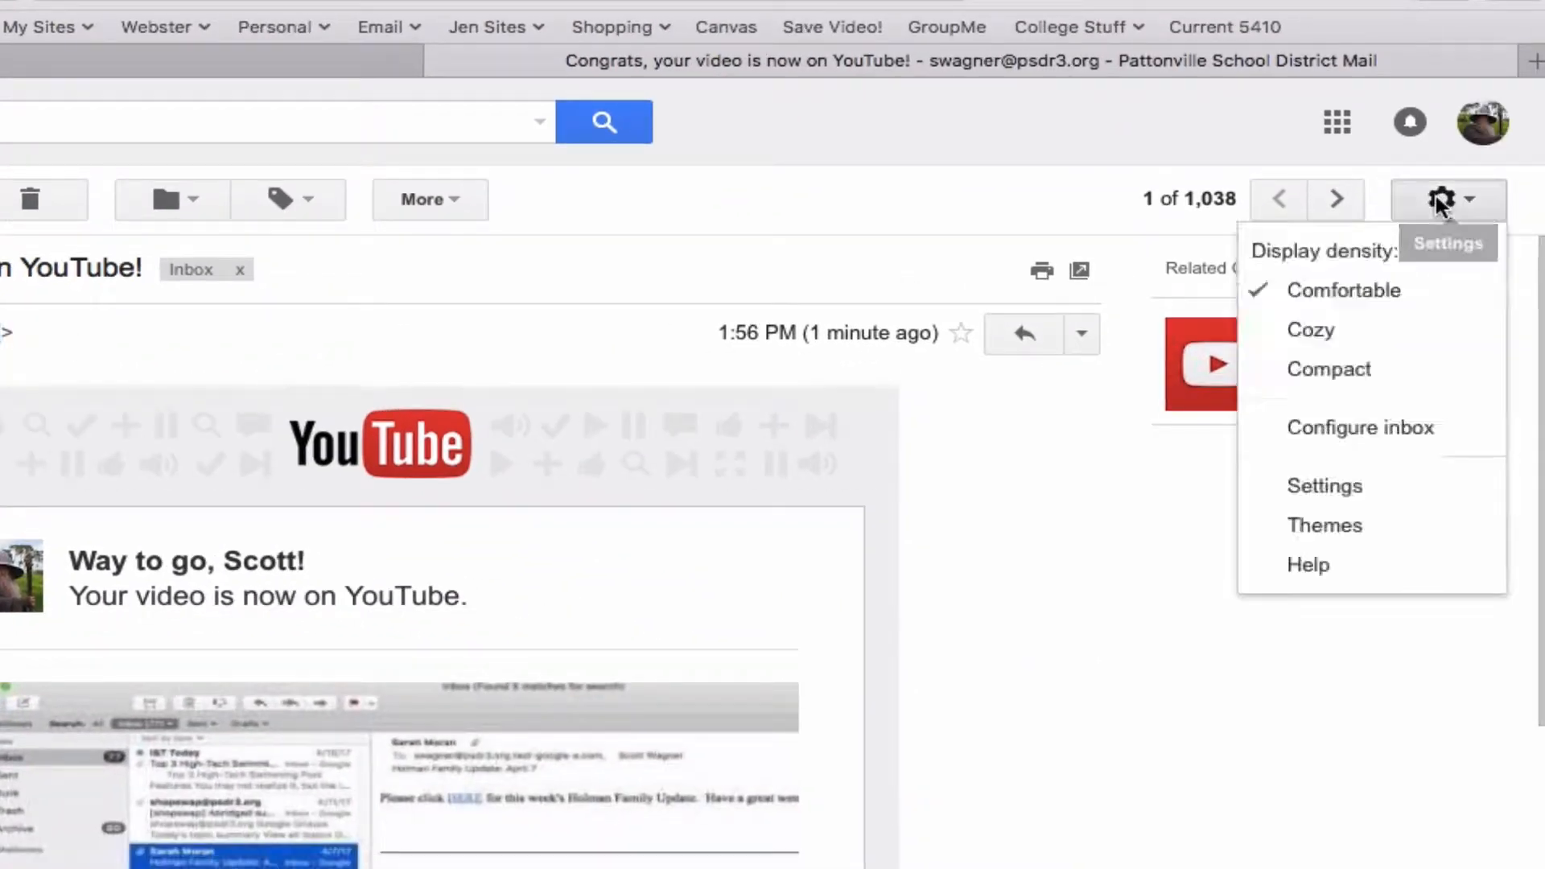
pyautogui.click(1343, 499)
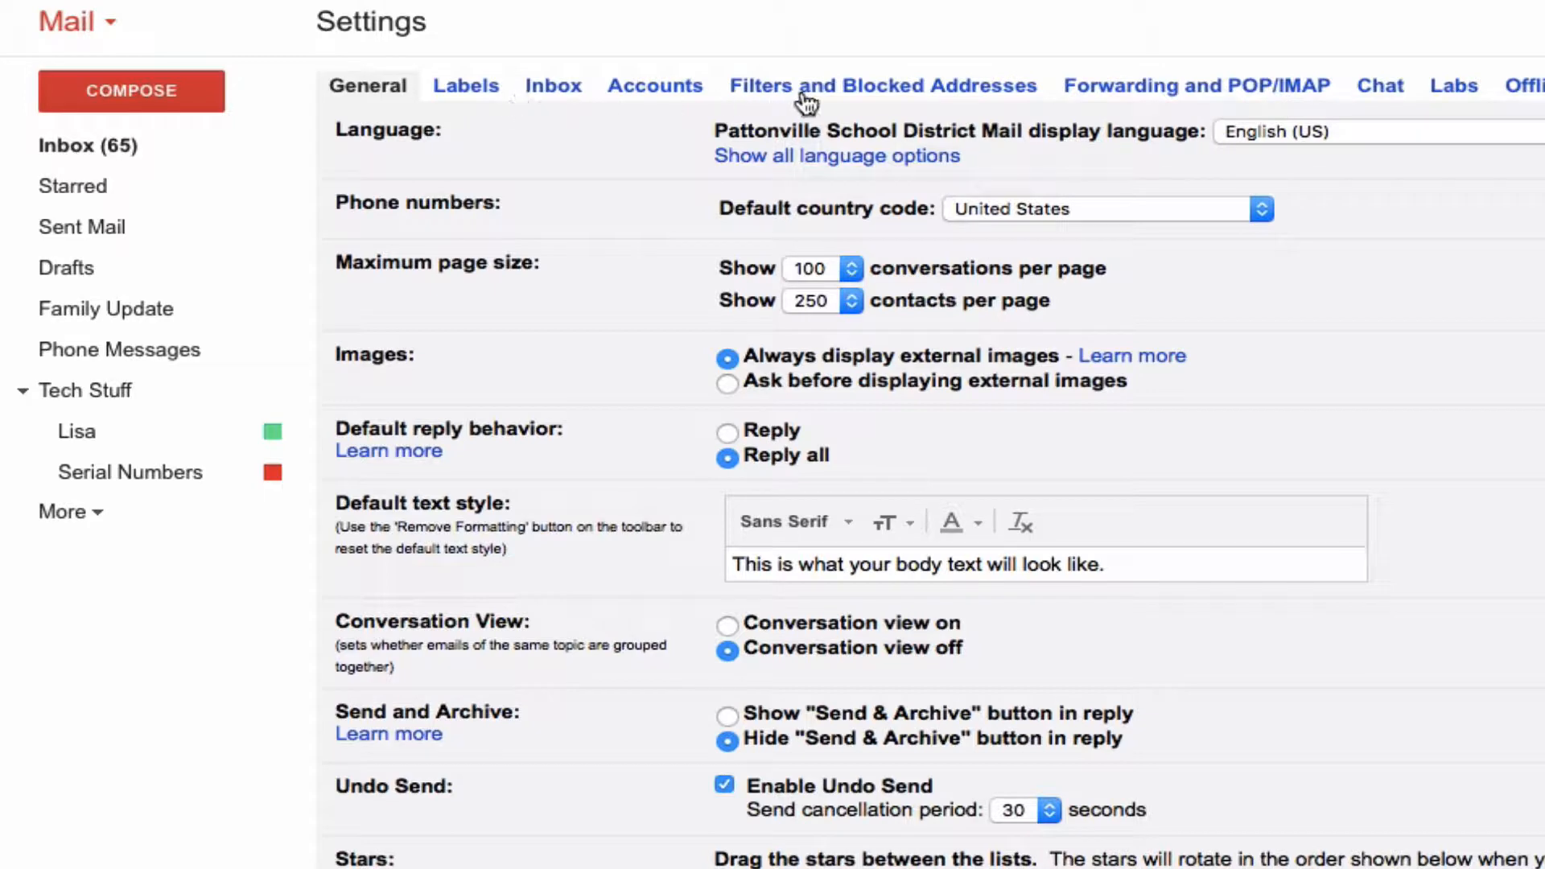
pyautogui.rightClick(759, 89)
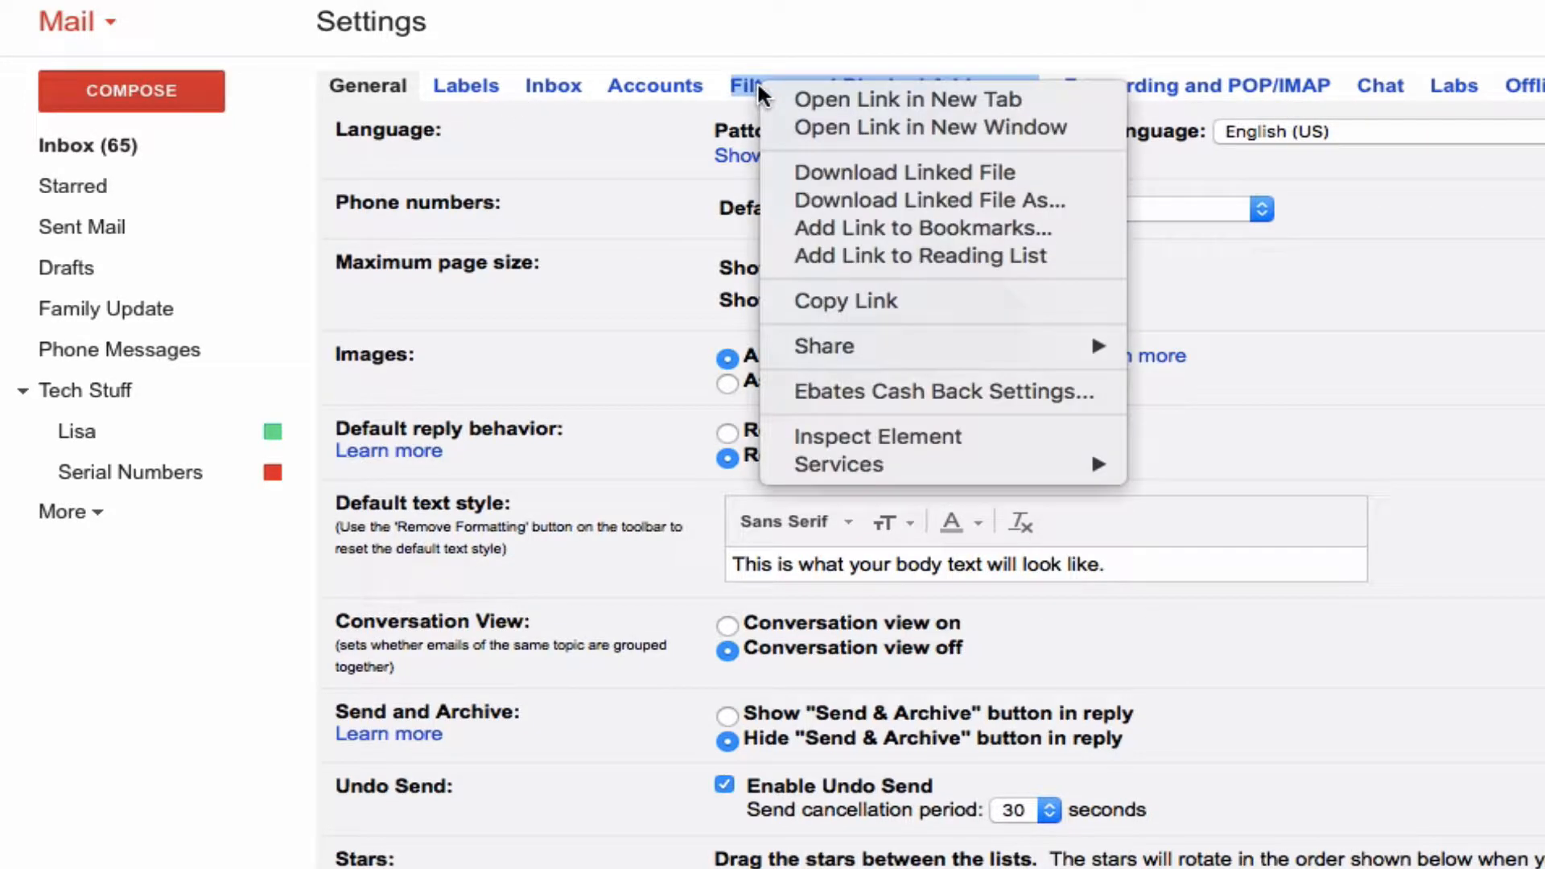
pyautogui.click(750, 85)
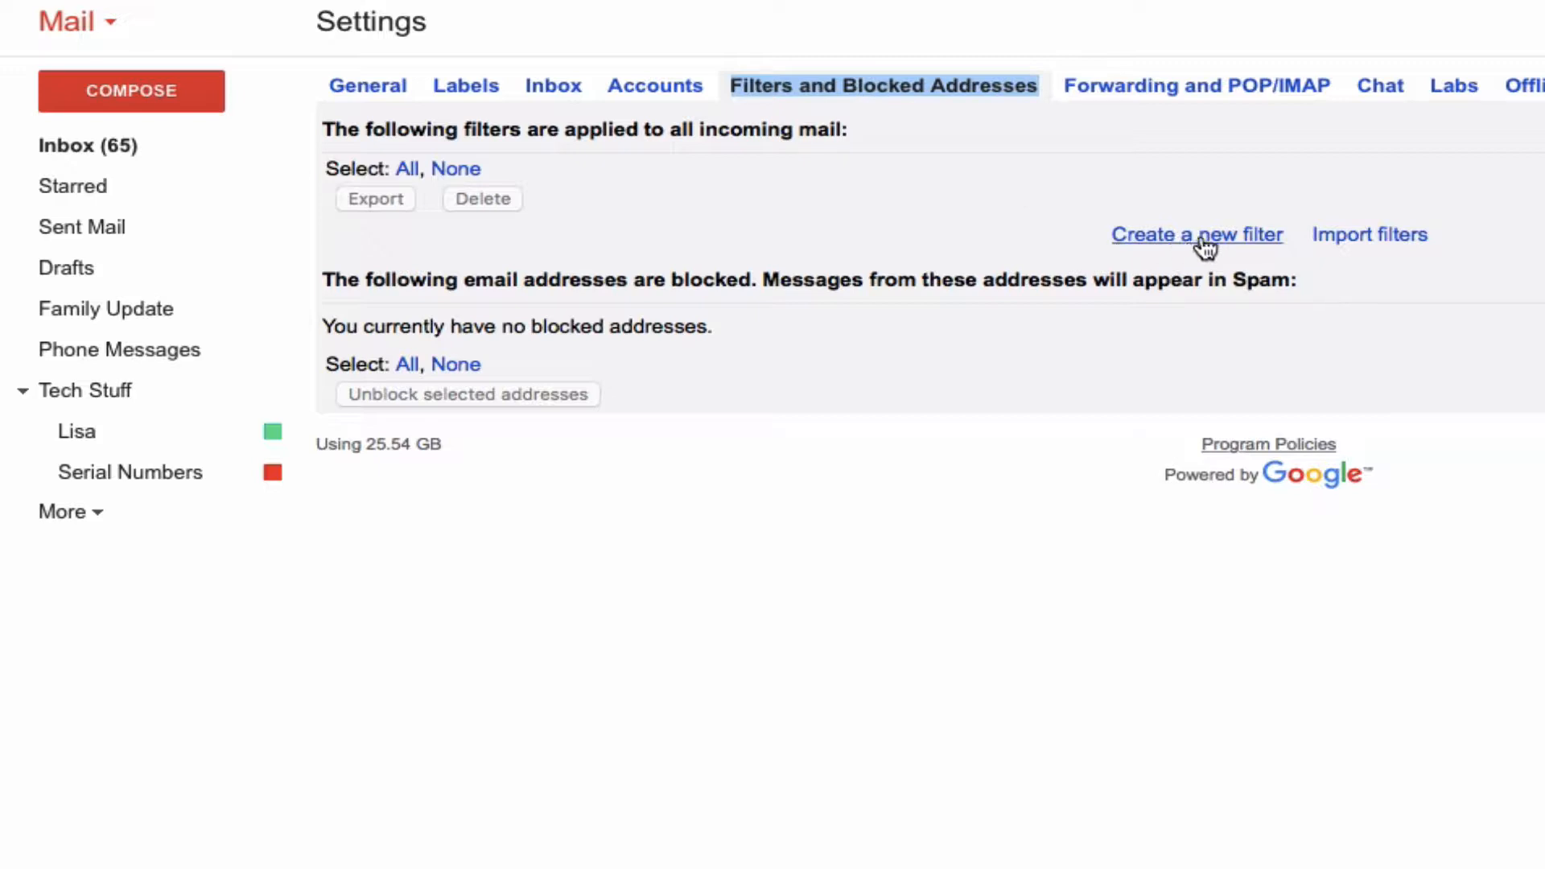
# Start a new filter with the copied YouTube sender address as the From criterion and continue to its actions.
pyautogui.click(1231, 243)
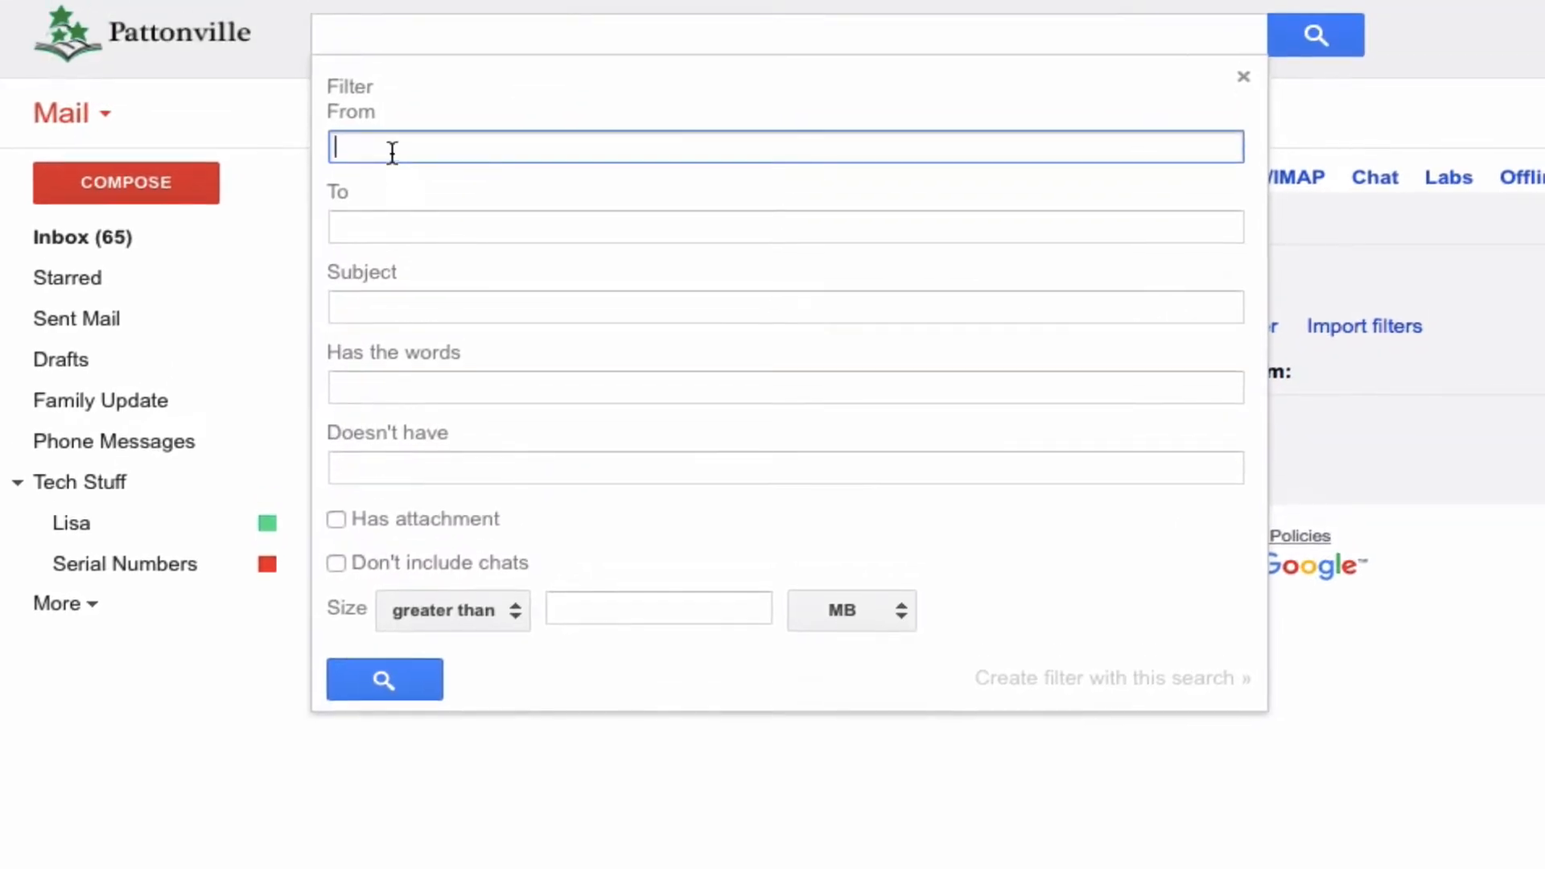
pyautogui.rightClick(490, 150)
pyautogui.click(394, 16)
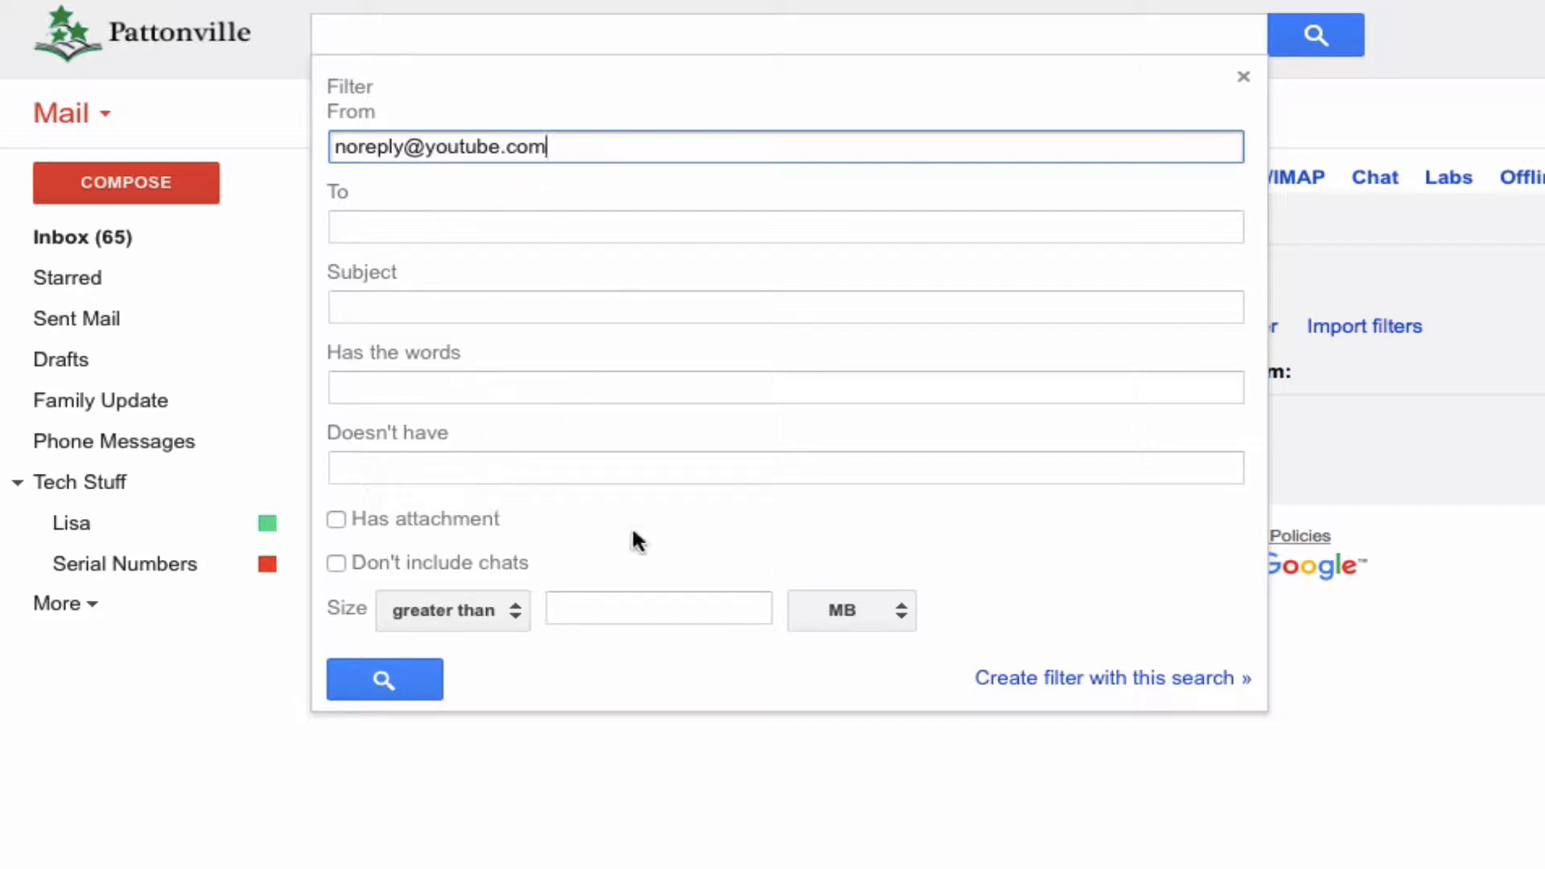
pyautogui.click(1174, 682)
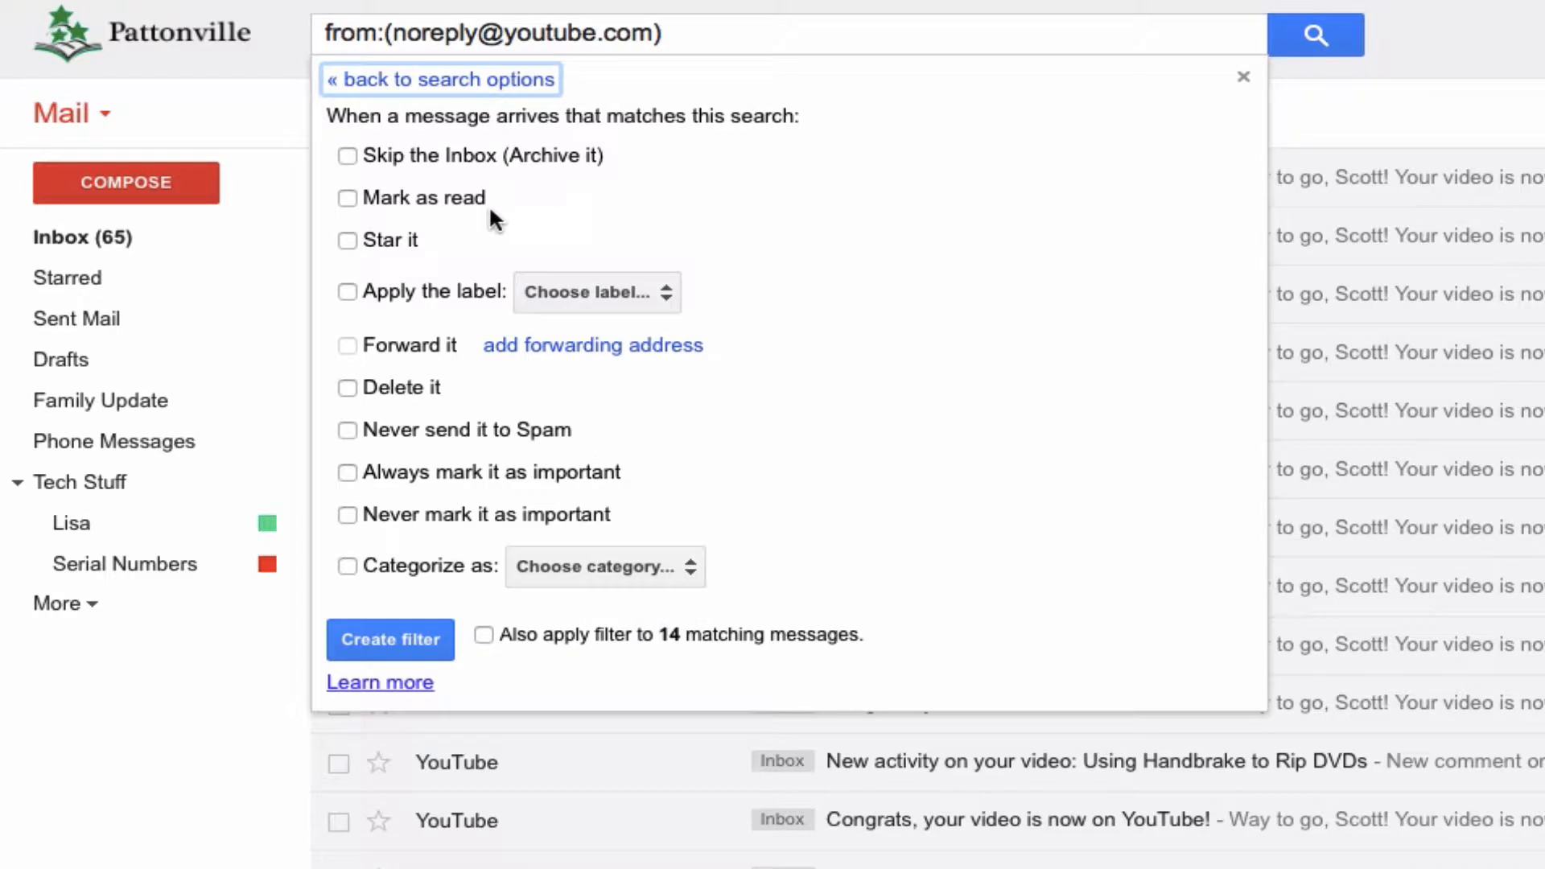
# Set the filter to mark messages as read, skip the inbox and apply a new label named YouTube.
pyautogui.click(346, 199)
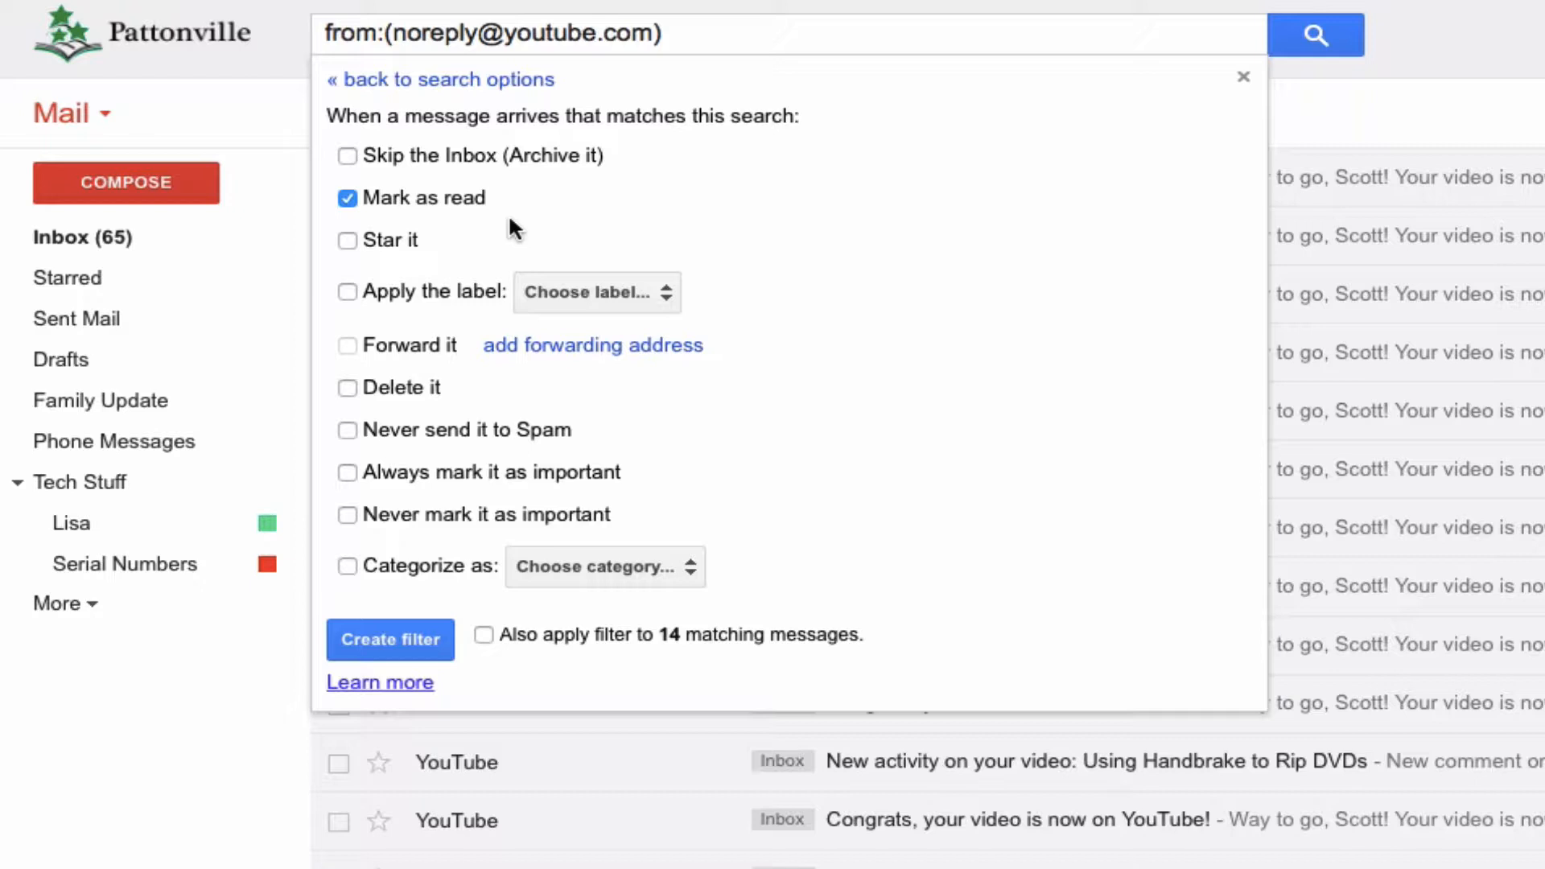
pyautogui.click(346, 154)
pyautogui.click(346, 293)
pyautogui.click(646, 296)
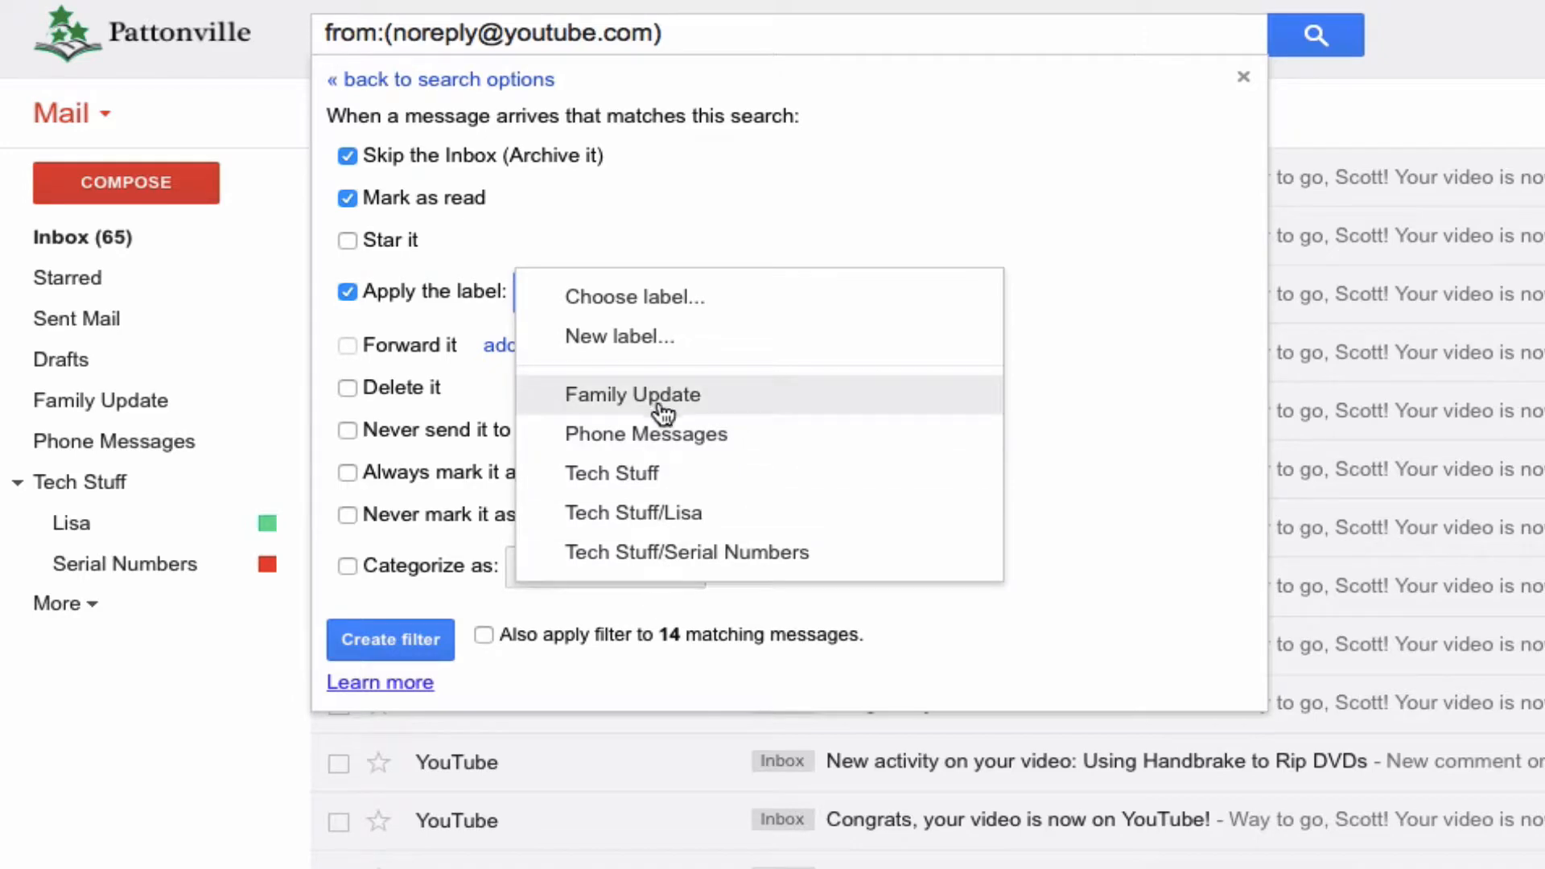
pyautogui.click(620, 347)
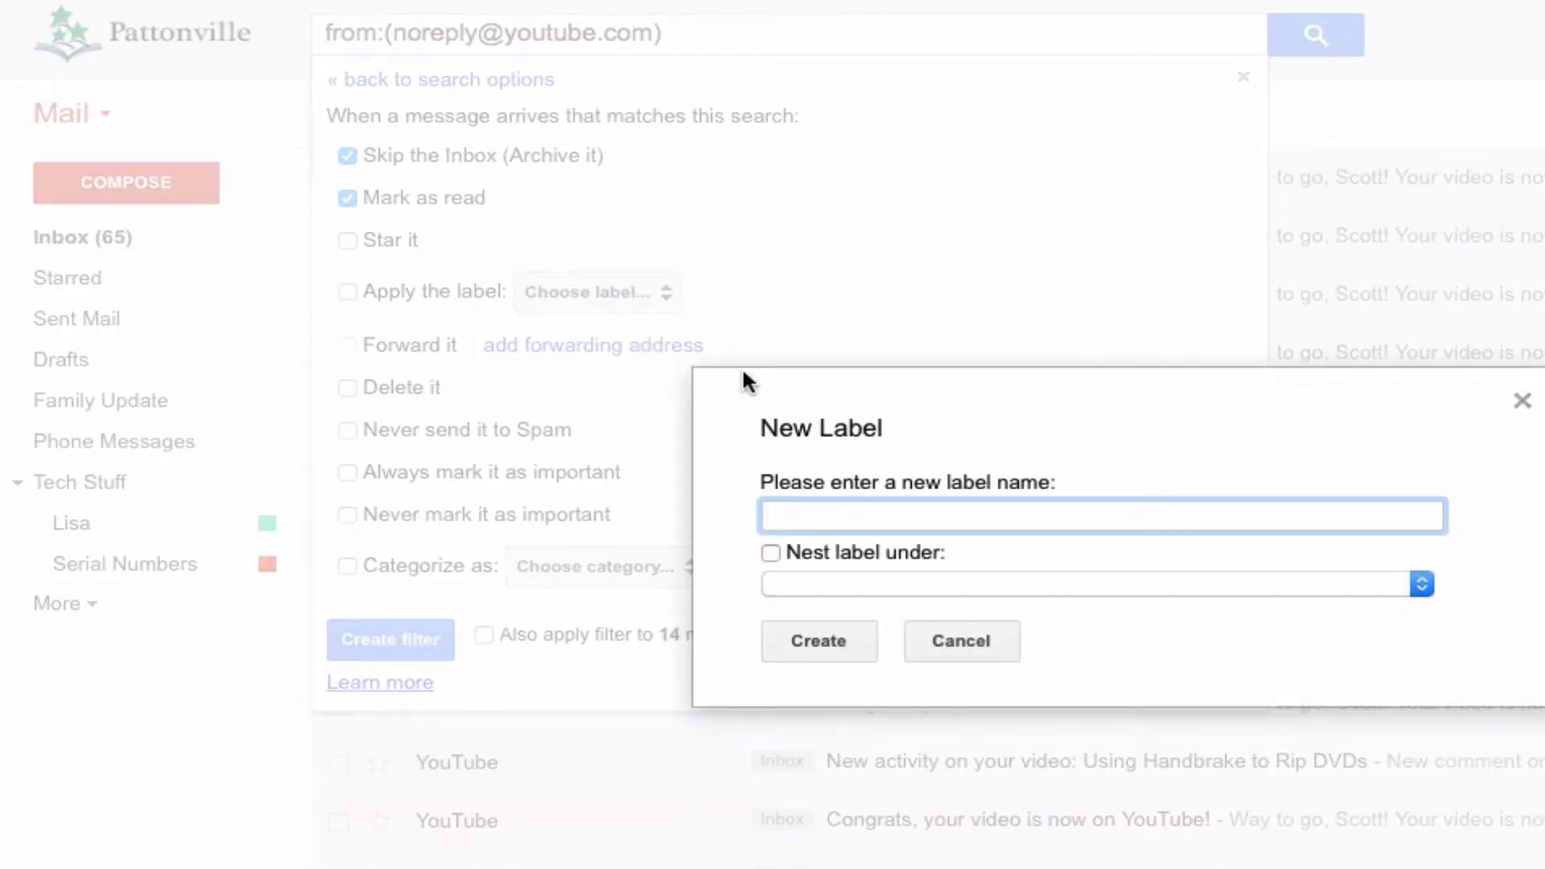
pyautogui.write('YouTube')
pyautogui.click(822, 641)
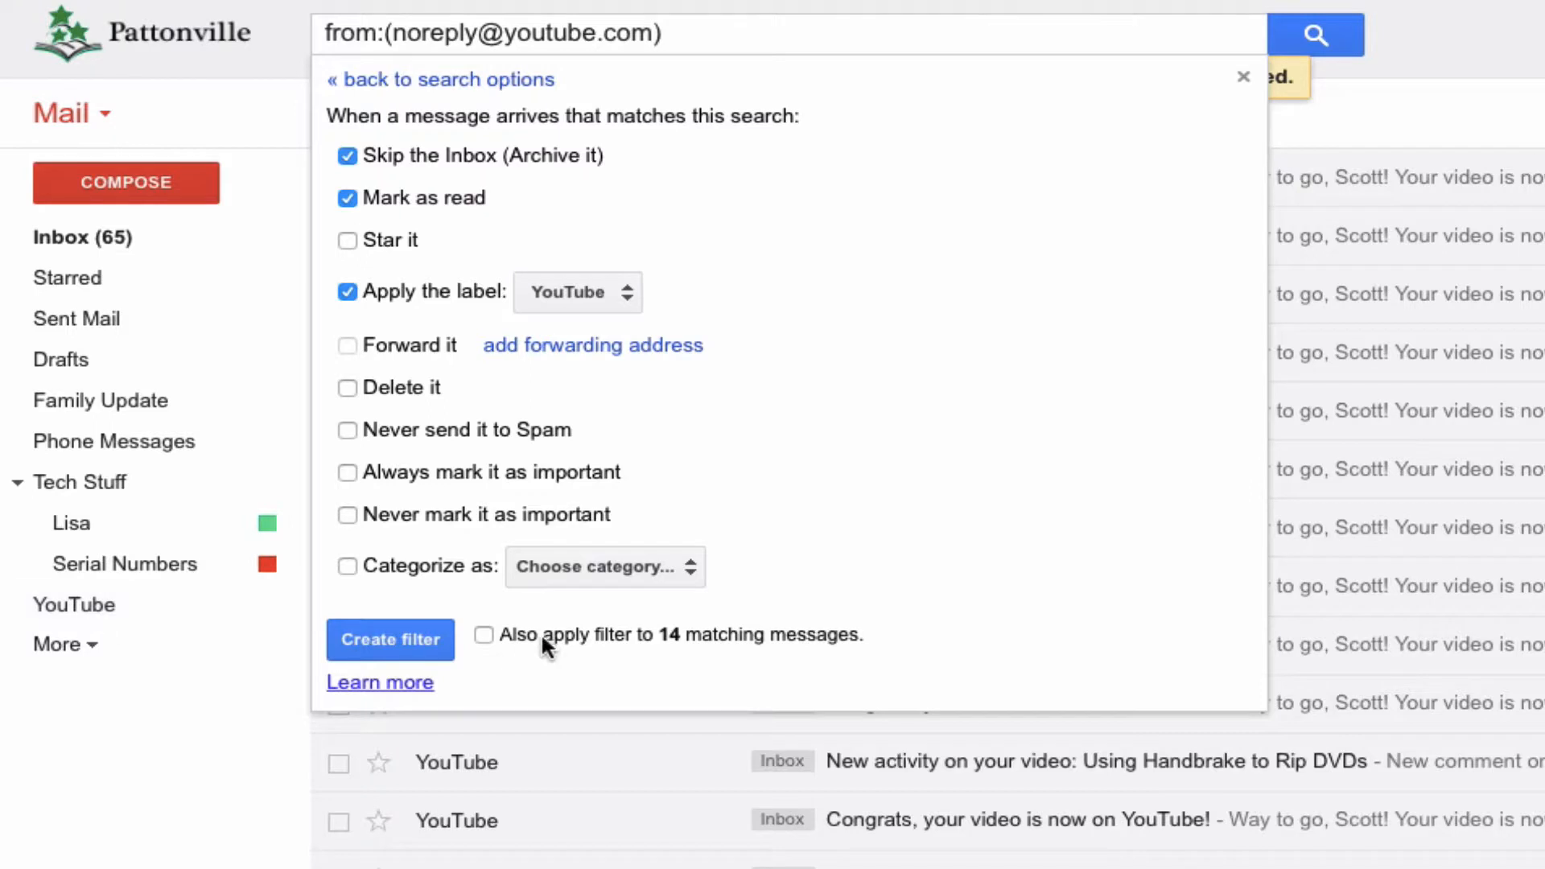
# Create the filter, also applying it to existing matching messages, and review the messages under the YouTube label.
pyautogui.click(483, 638)
pyautogui.click(406, 648)
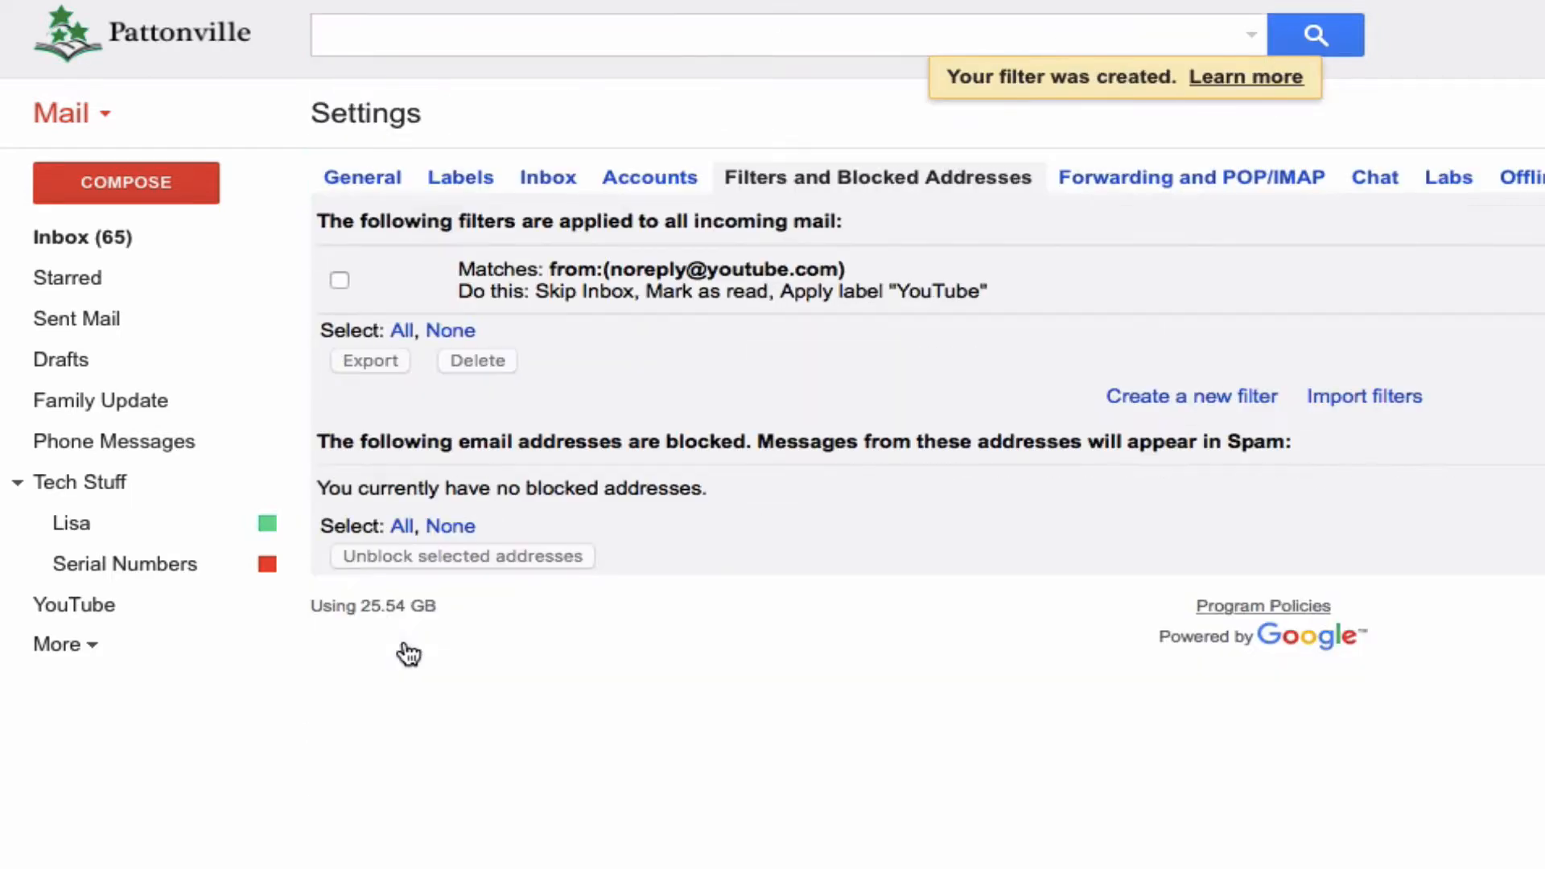
pyautogui.click(60, 604)
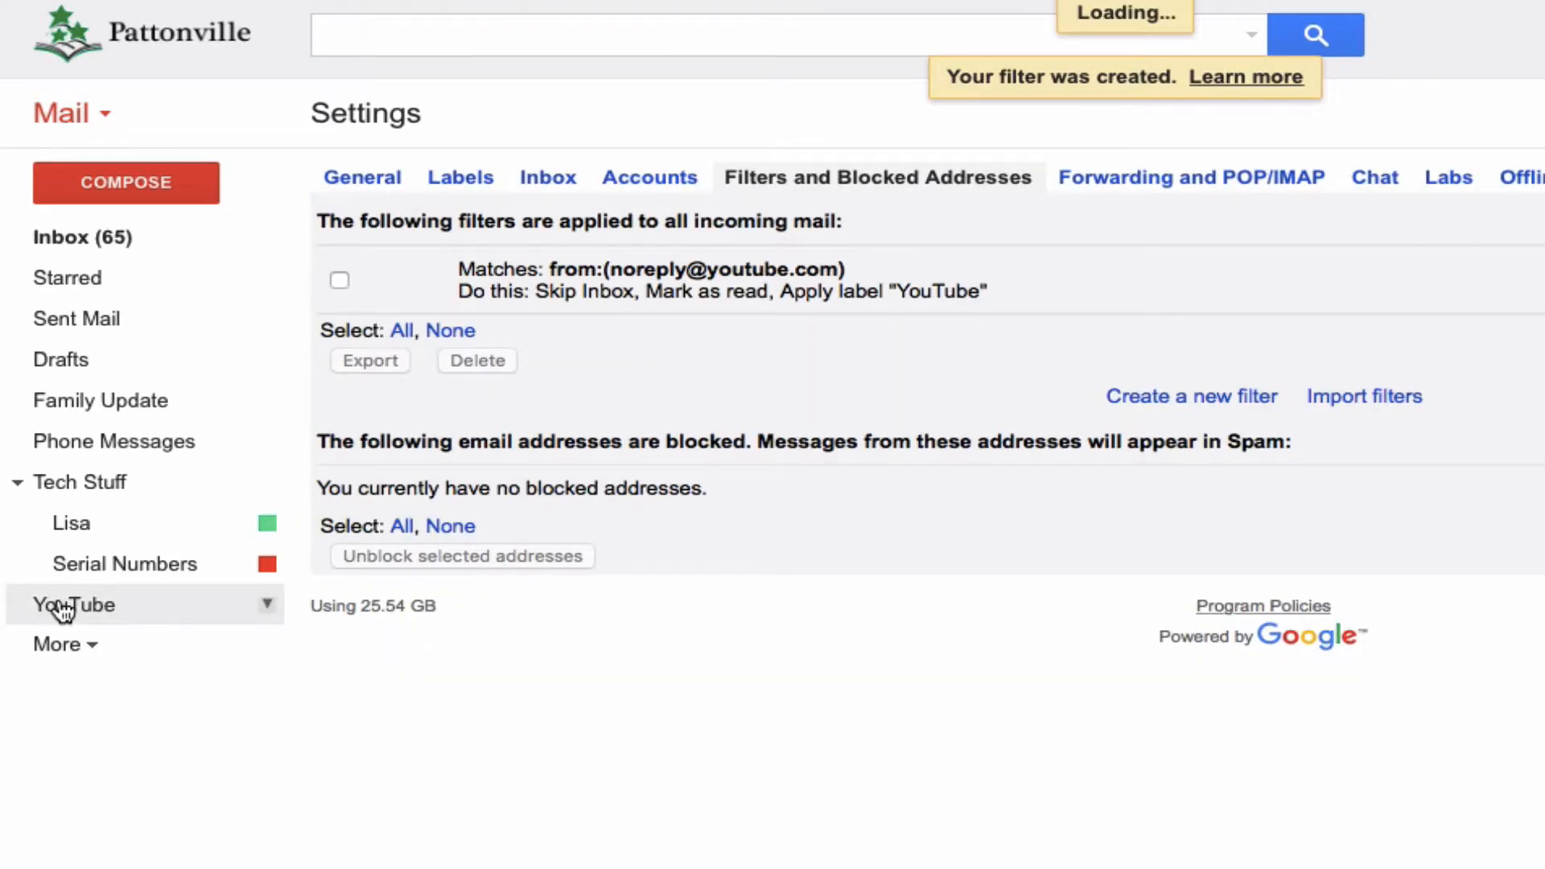
pyautogui.scroll(-3, 893, 441)
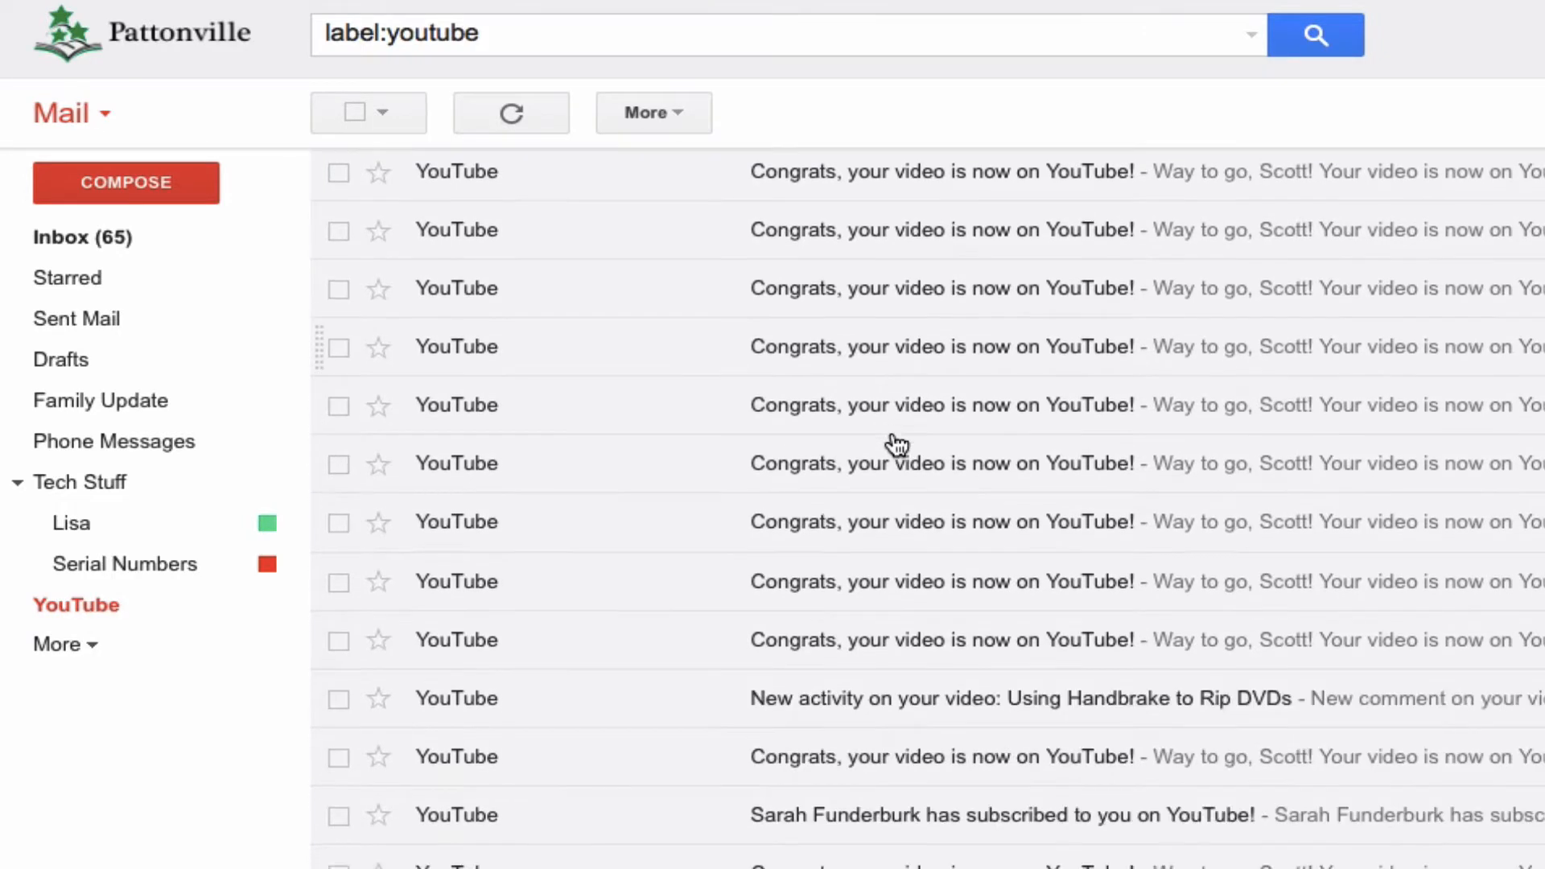
pyautogui.scroll(5, 893, 441)
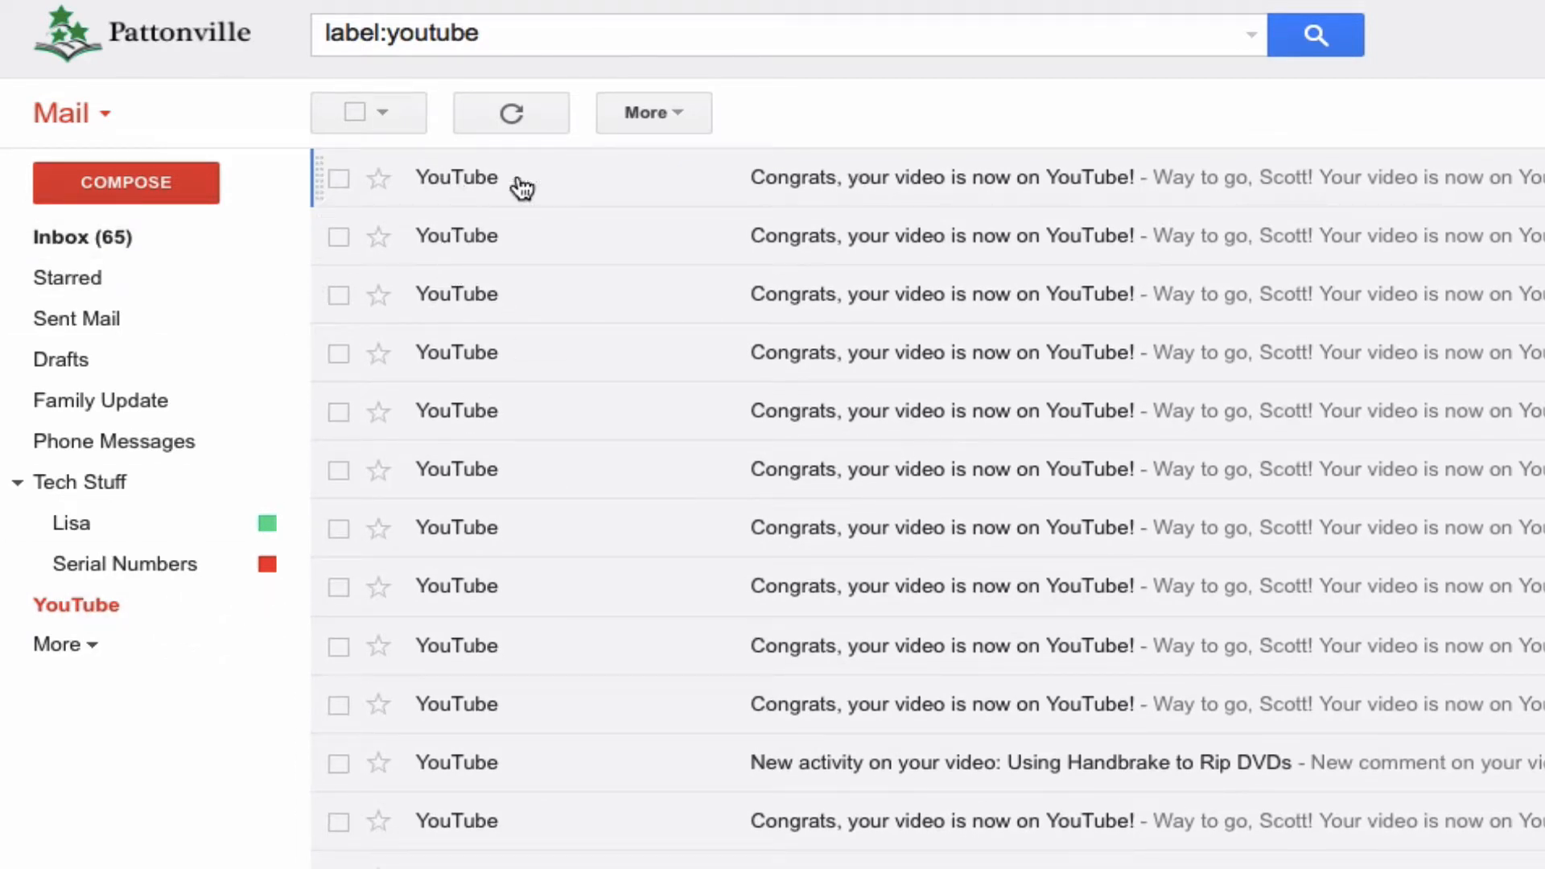
# Enable the Promotions category for the inbox, and view the Forums and Promotions messages.
pyautogui.click(95, 239)
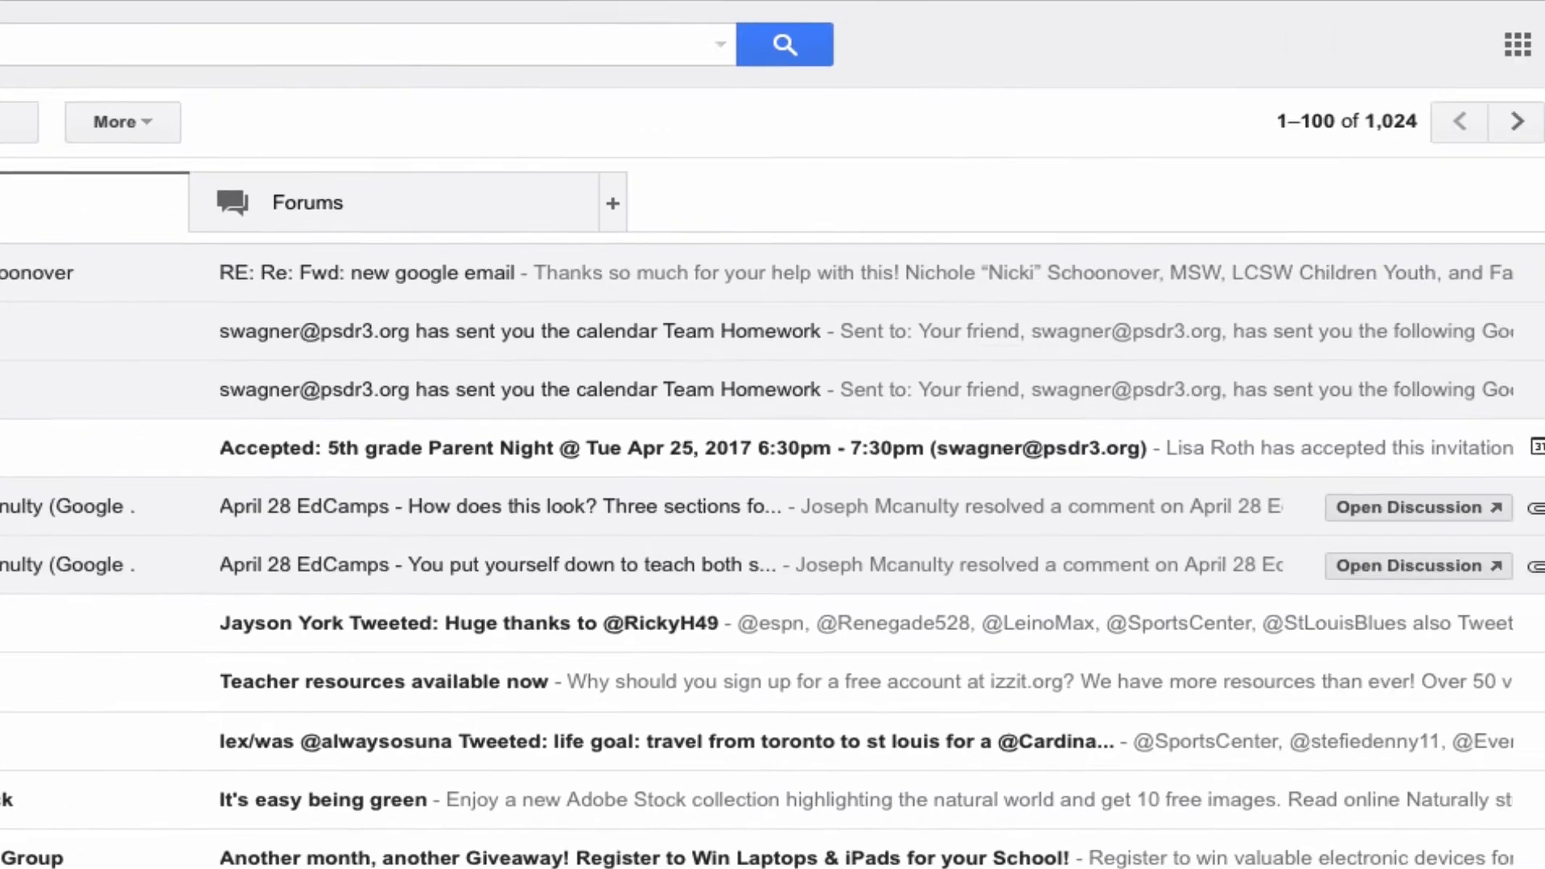
pyautogui.click(1429, 133)
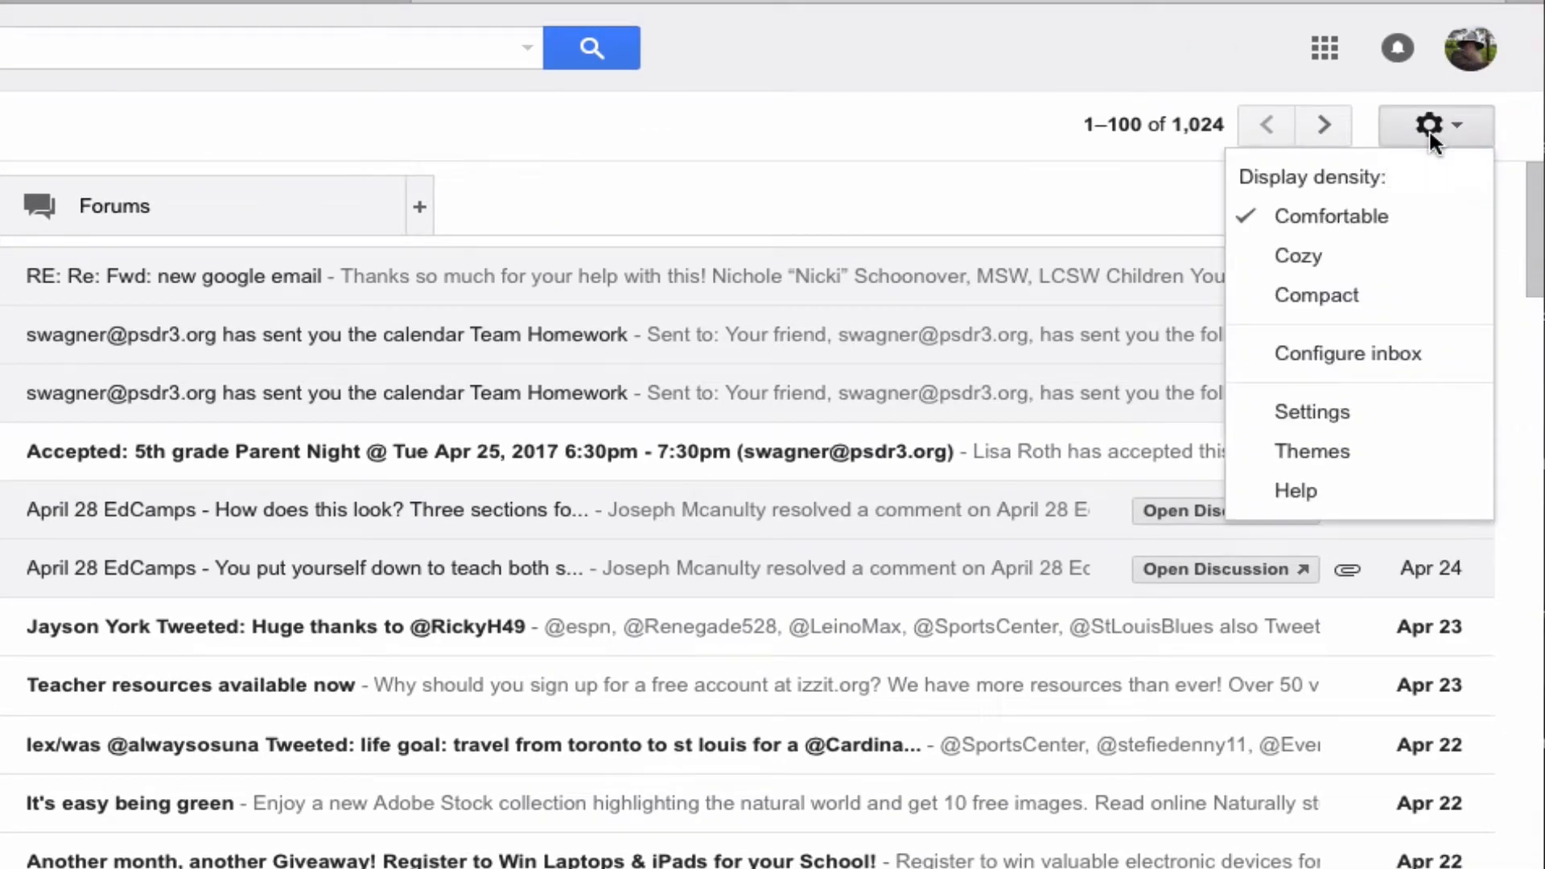
pyautogui.click(1404, 358)
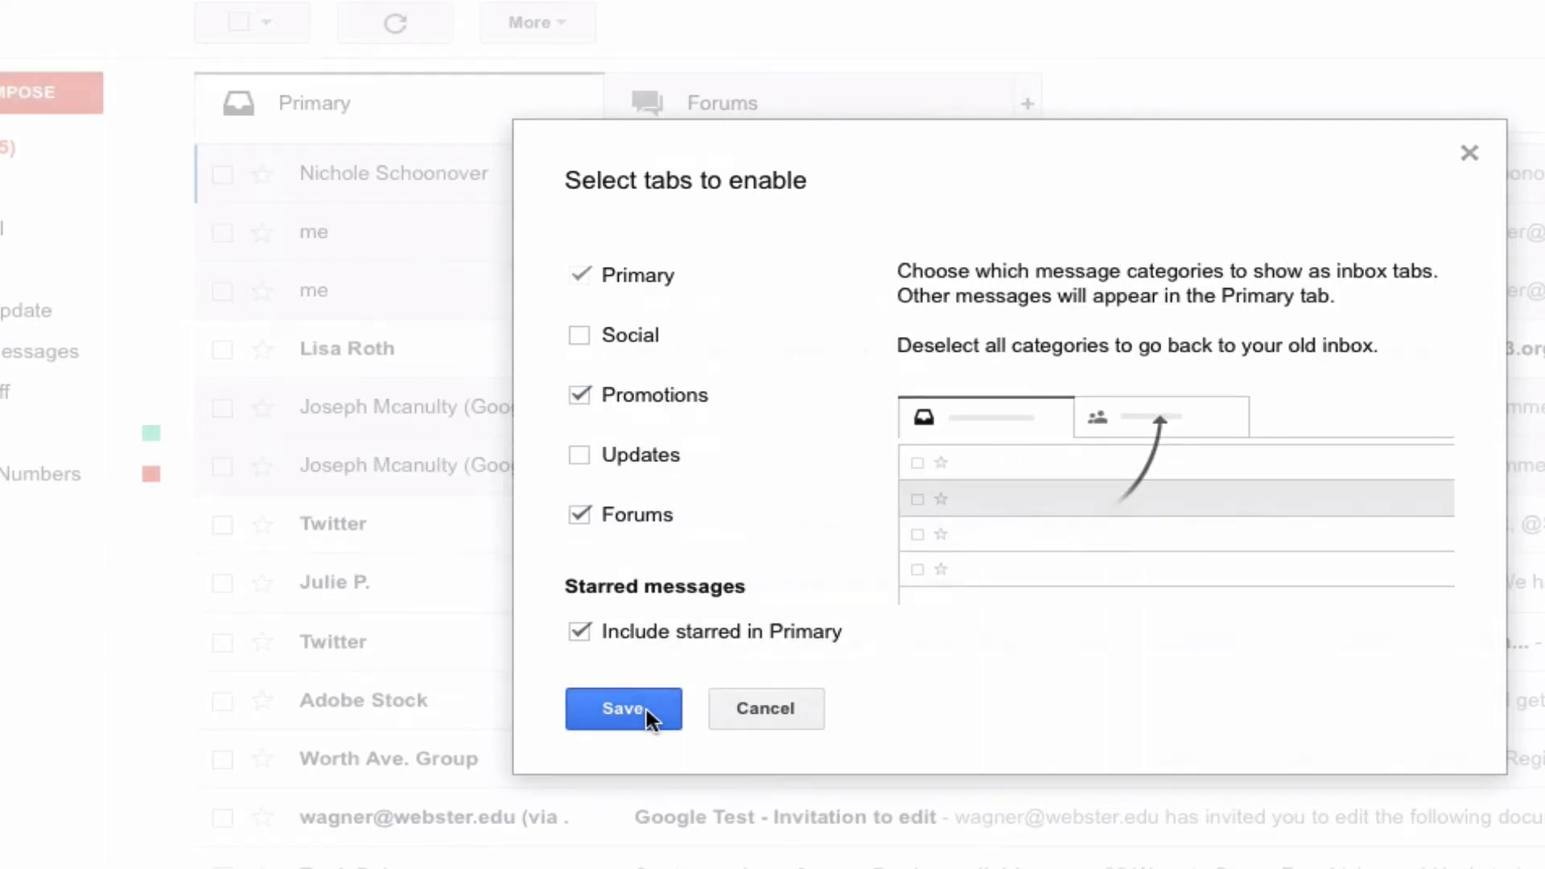
pyautogui.click(625, 708)
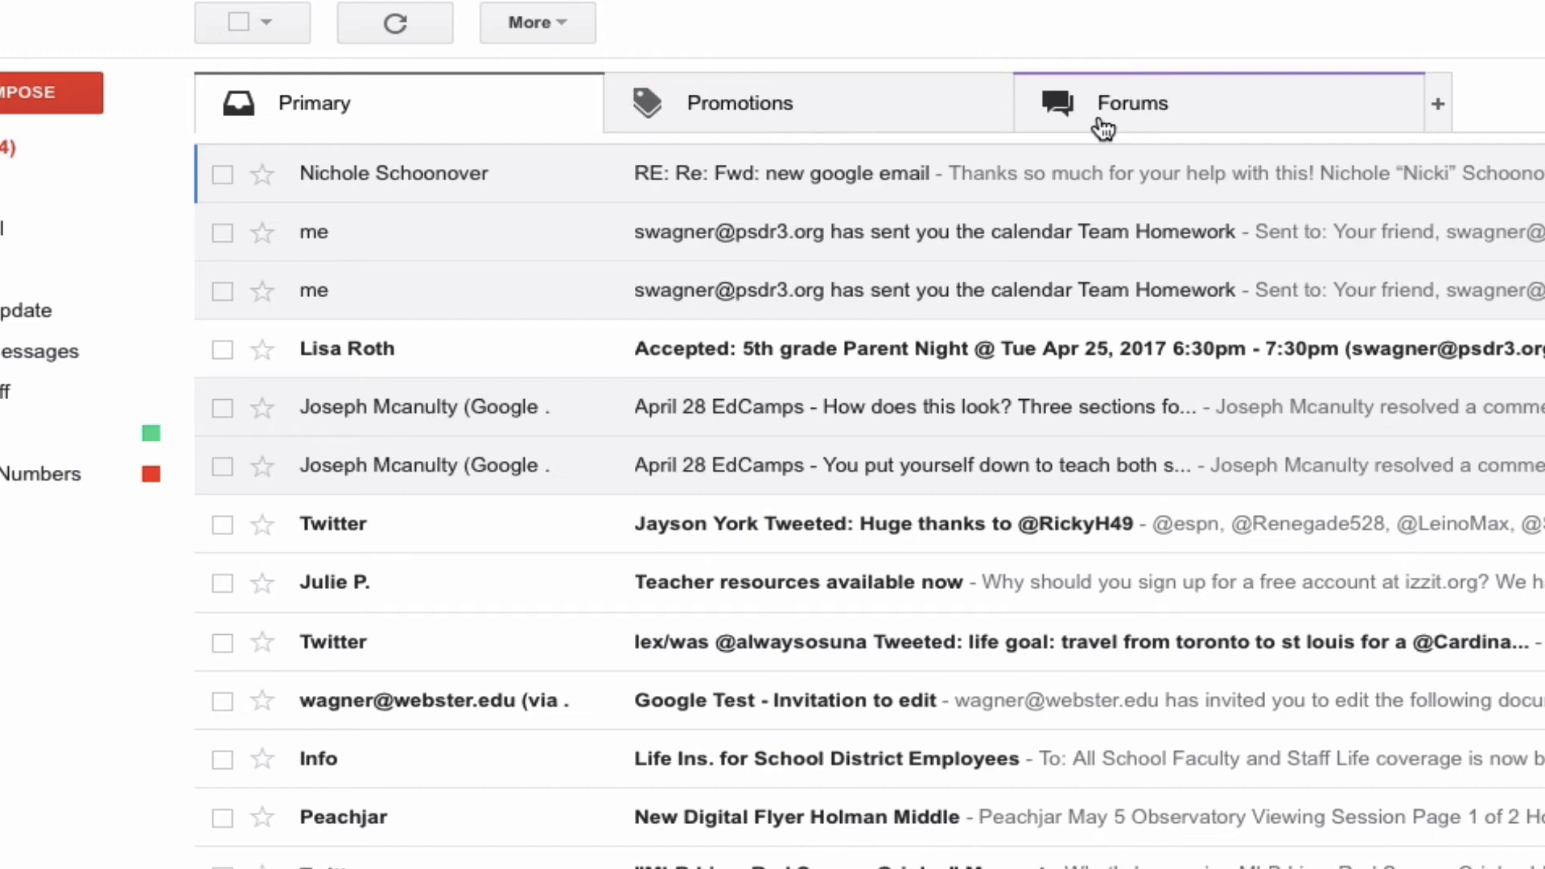
pyautogui.click(1177, 110)
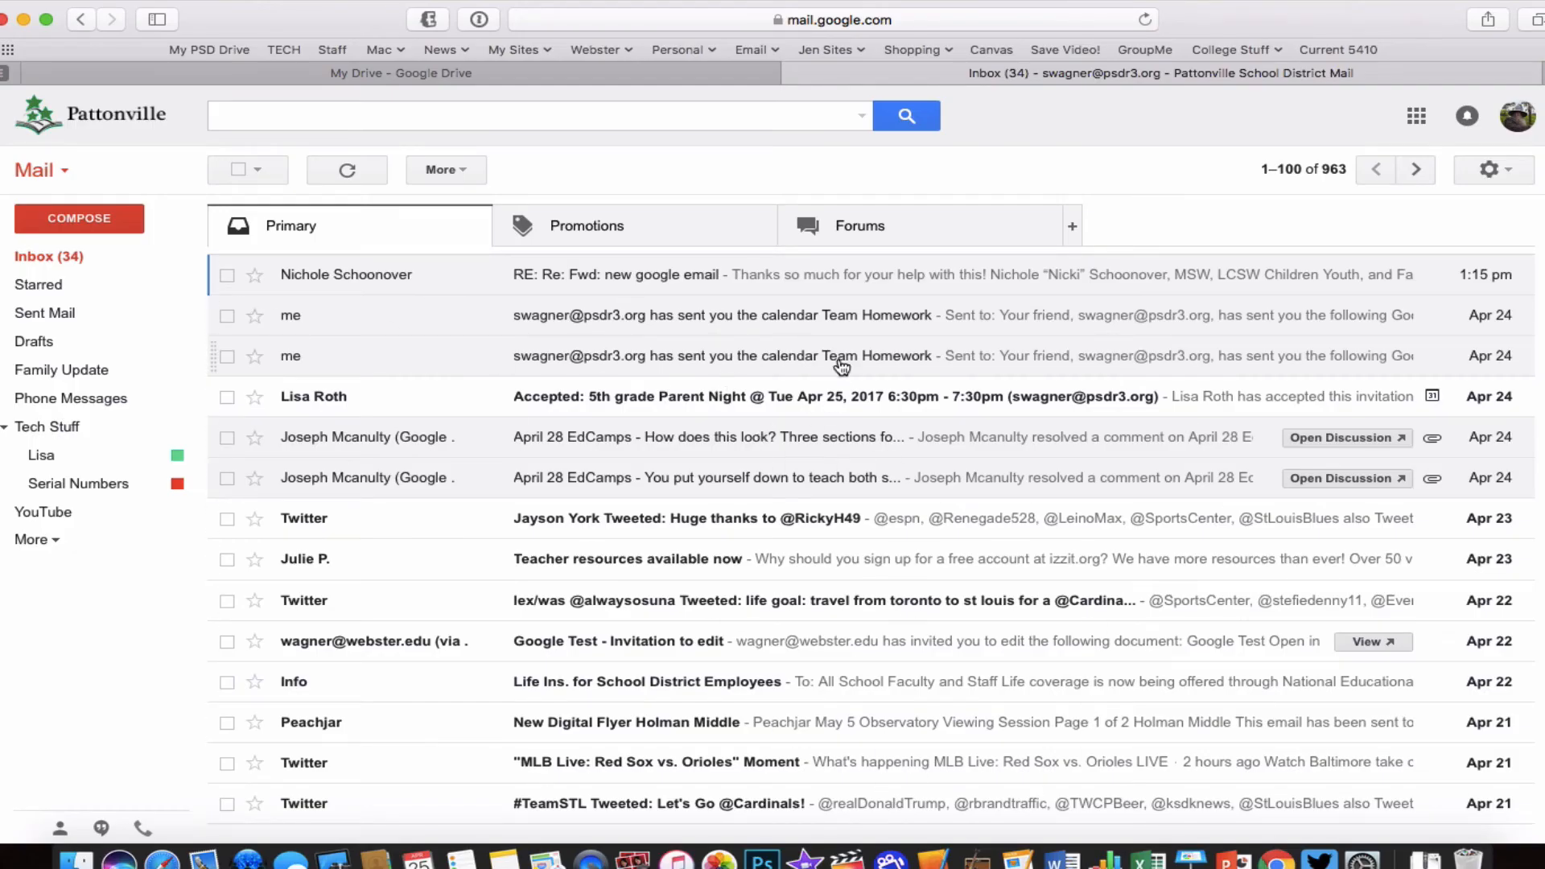
pyautogui.click(596, 230)
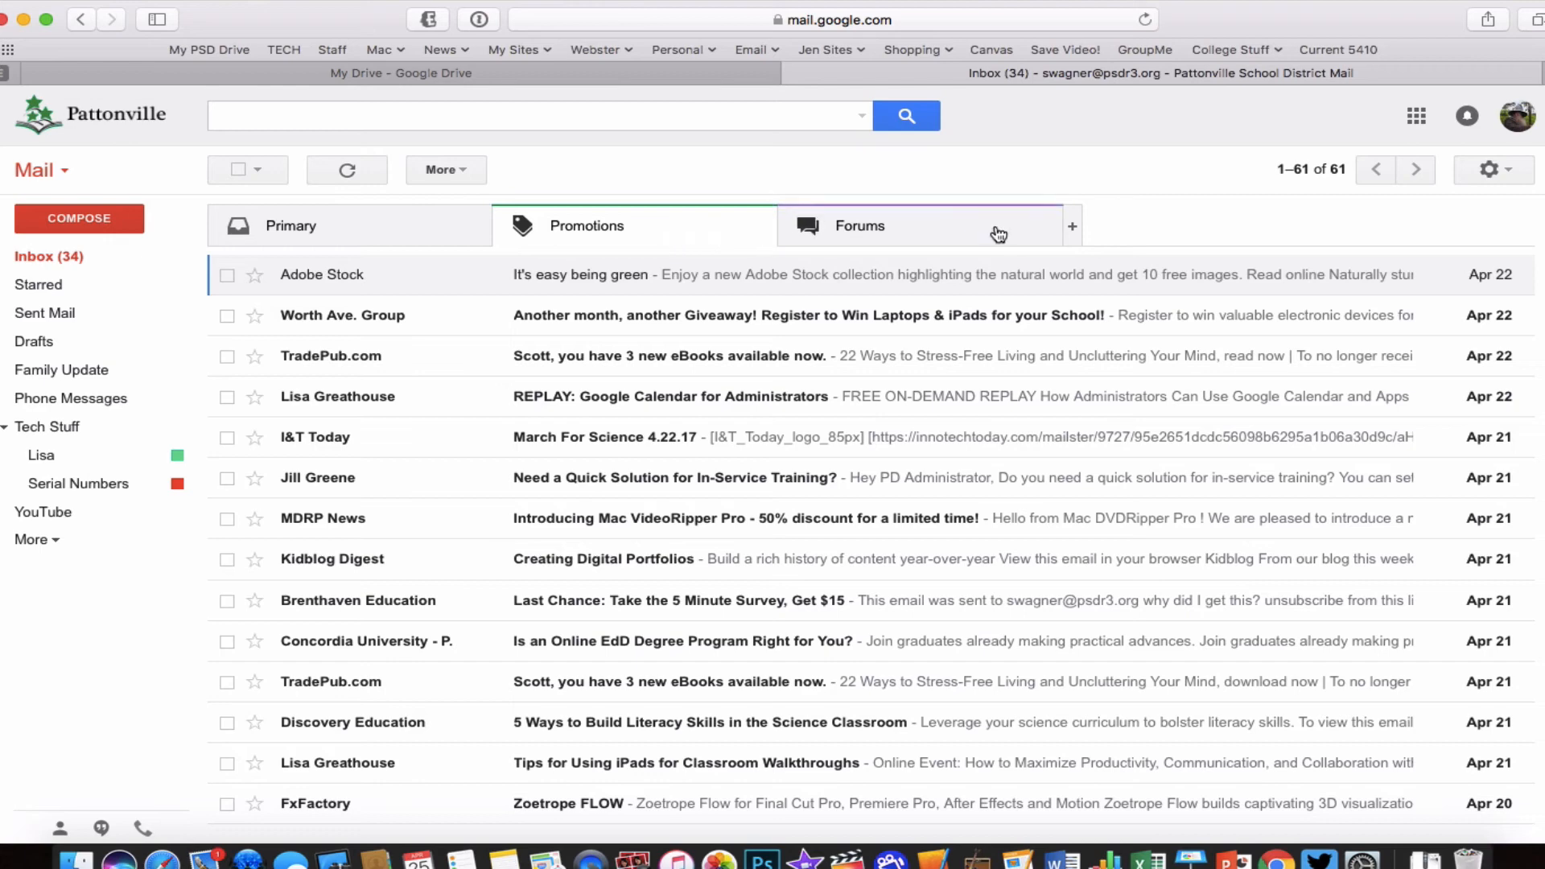
# Turn off the Promotions category in the inbox configuration and save the change.
pyautogui.click(1469, 182)
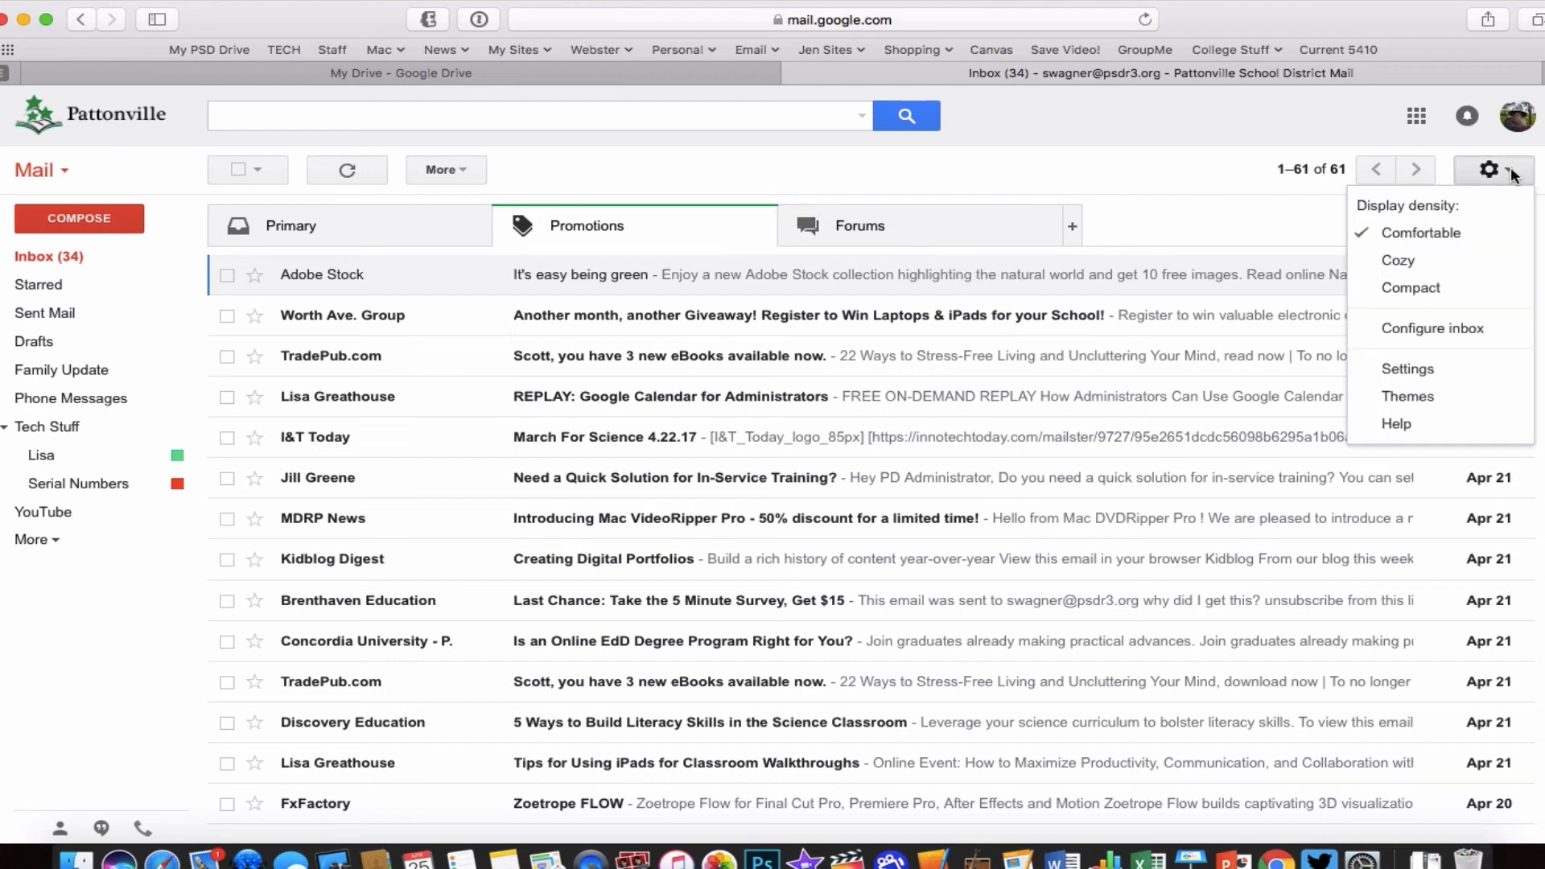
pyautogui.click(1451, 330)
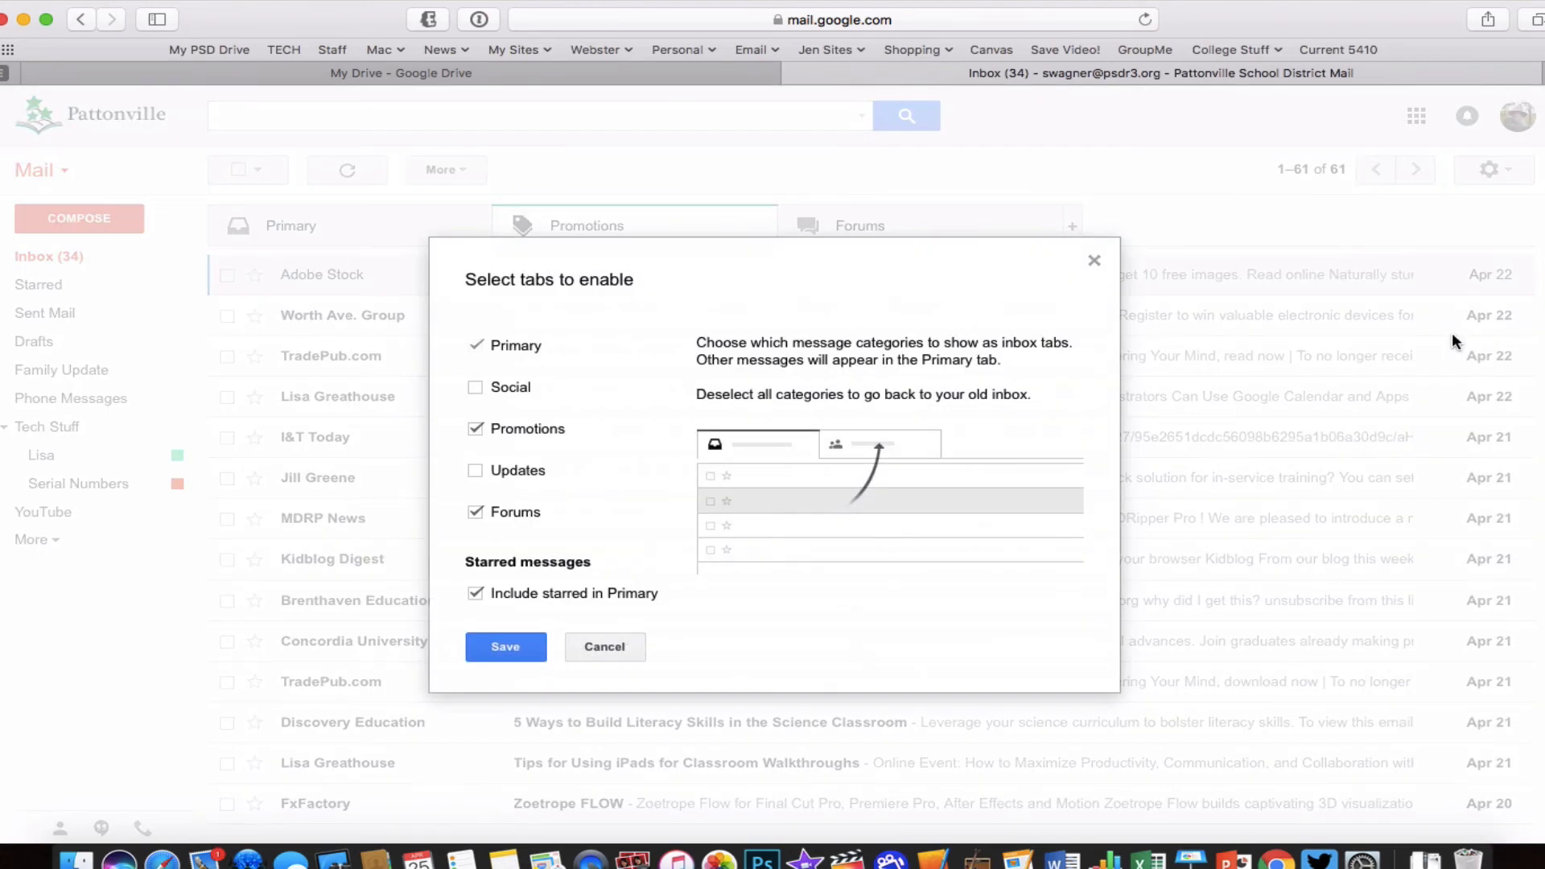
pyautogui.click(475, 428)
pyautogui.rightClick(511, 644)
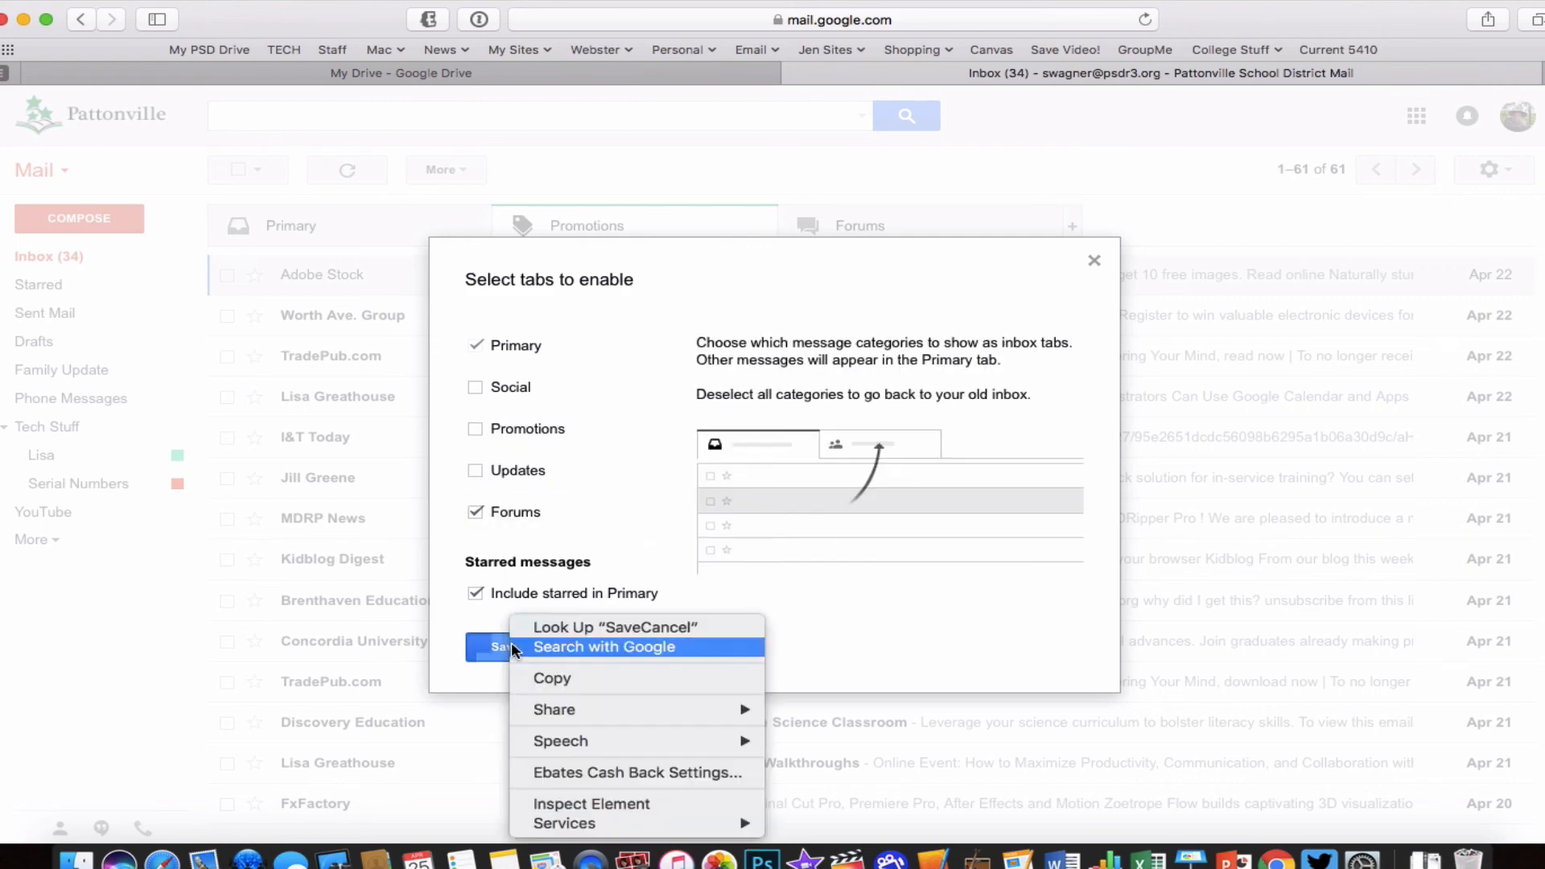
pyautogui.click(509, 641)
pyautogui.click(509, 640)
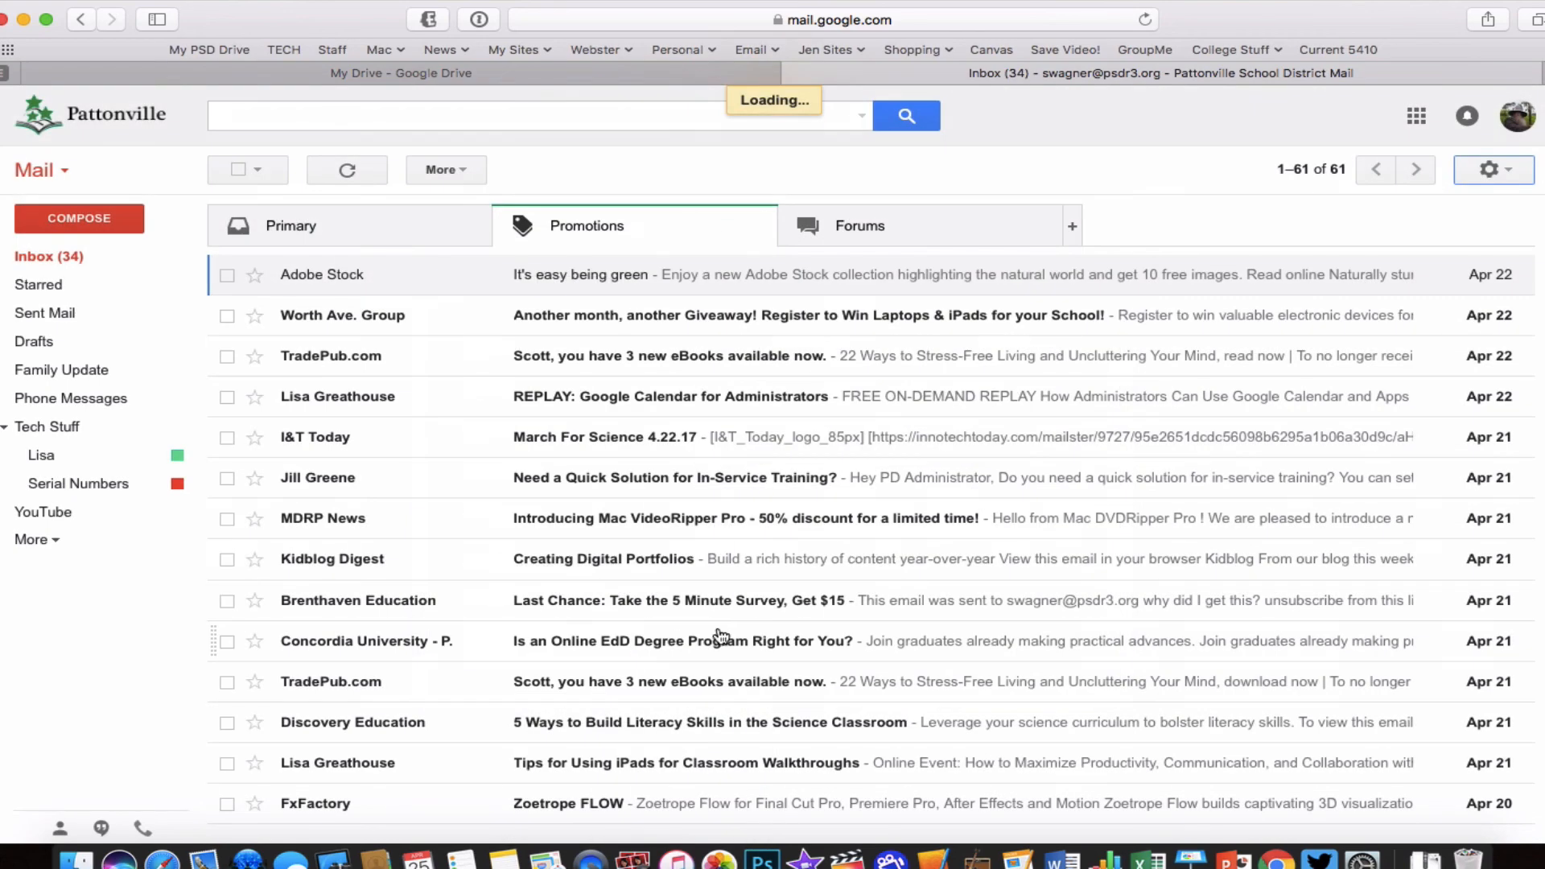